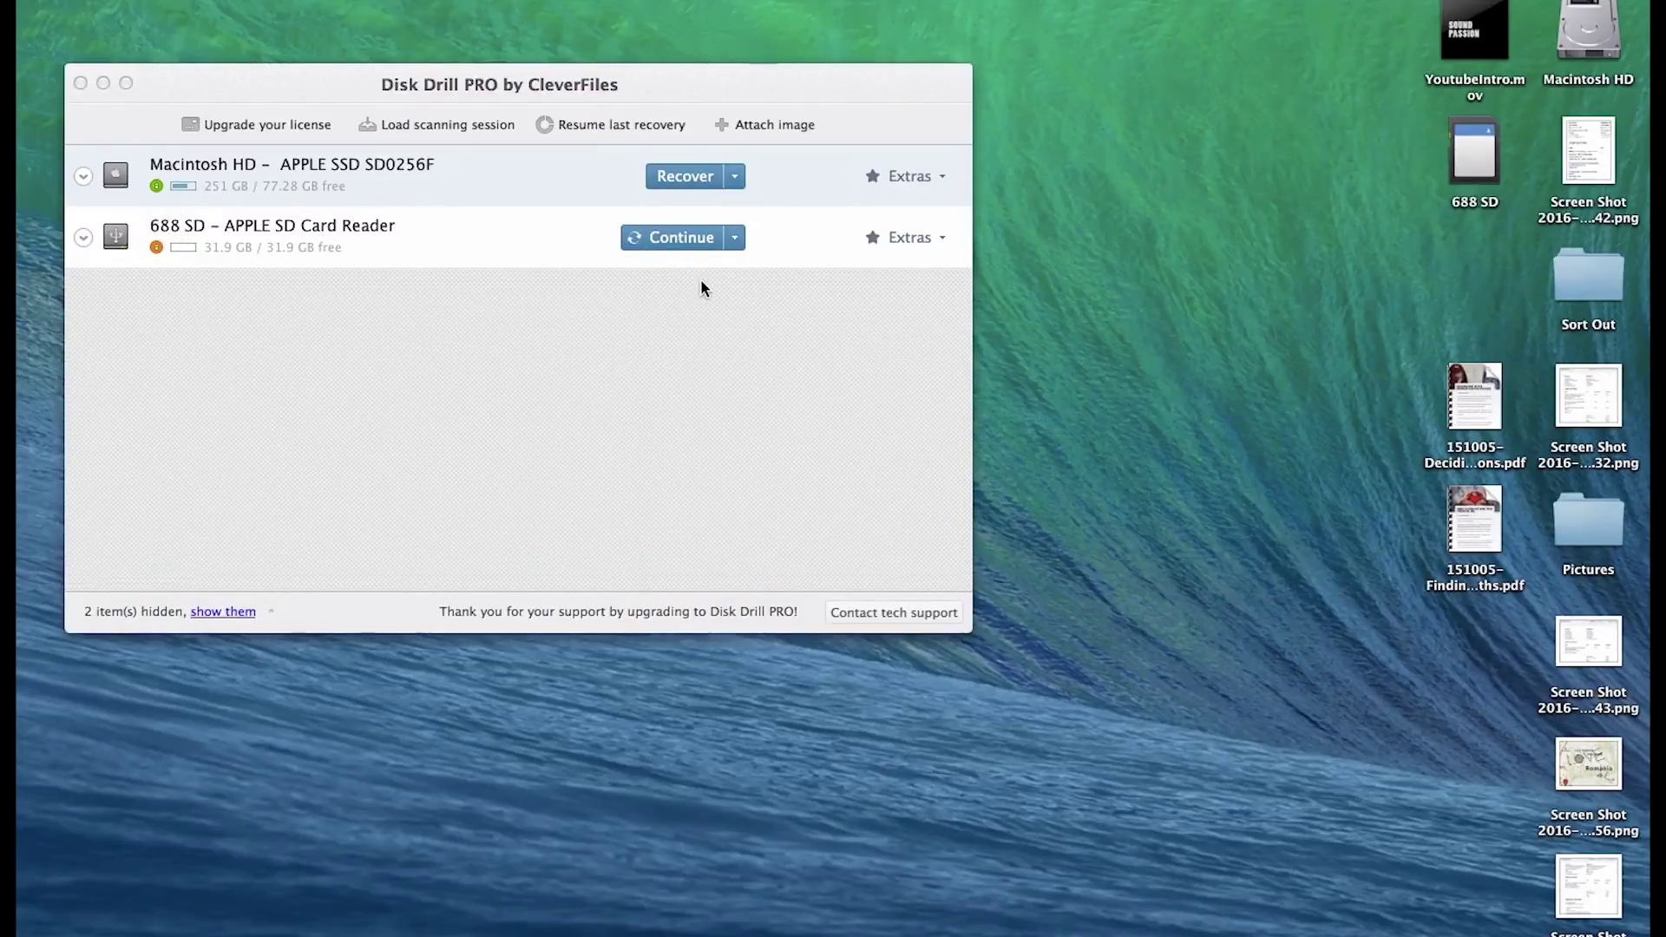
# Scan the 688 SD card with all recovery methods
pyautogui.click(734, 237)
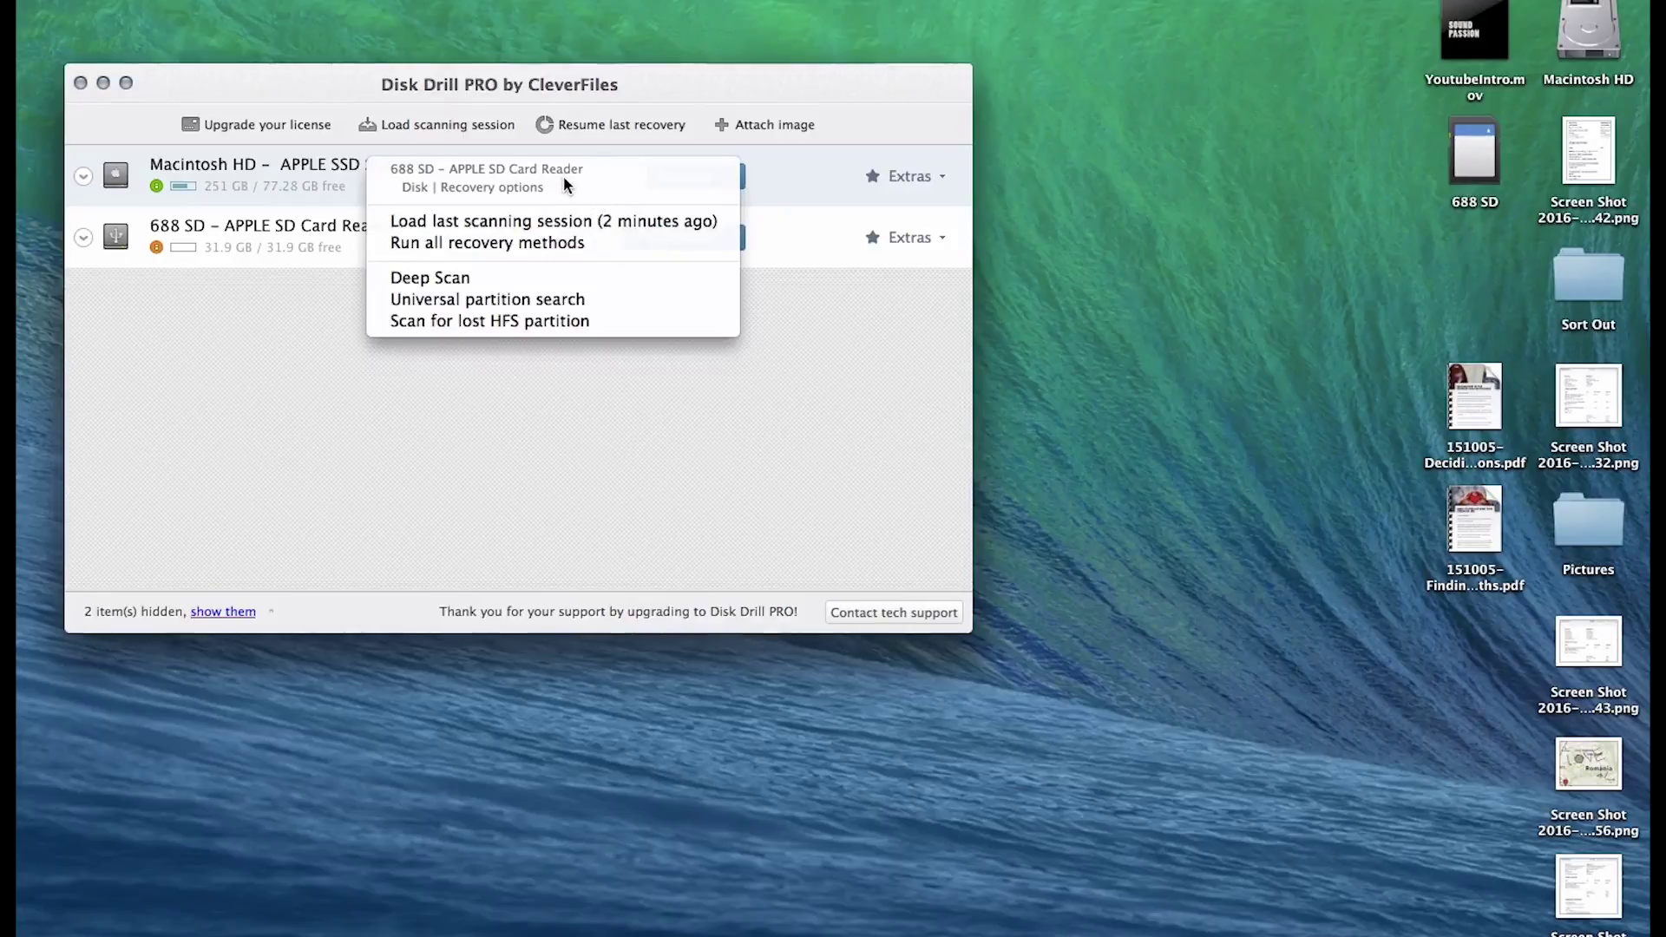
pyautogui.click(560, 243)
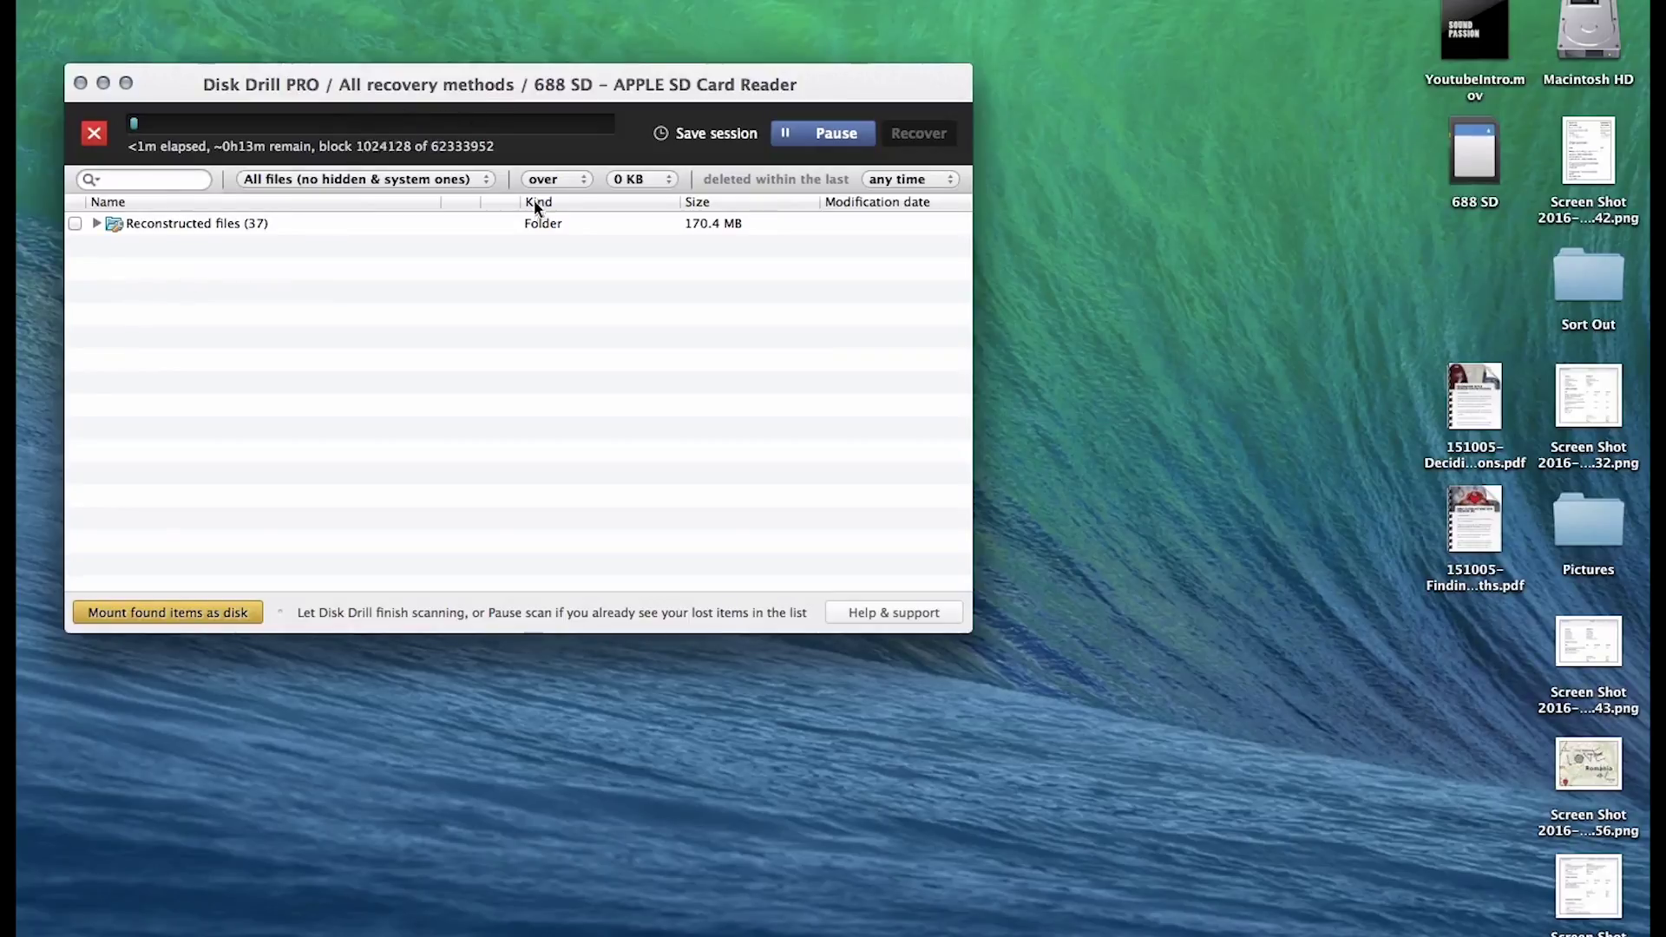
# Open Reconstructed files > Audio > wav and preview the 28-second file000000.wav
pyautogui.click(95, 222)
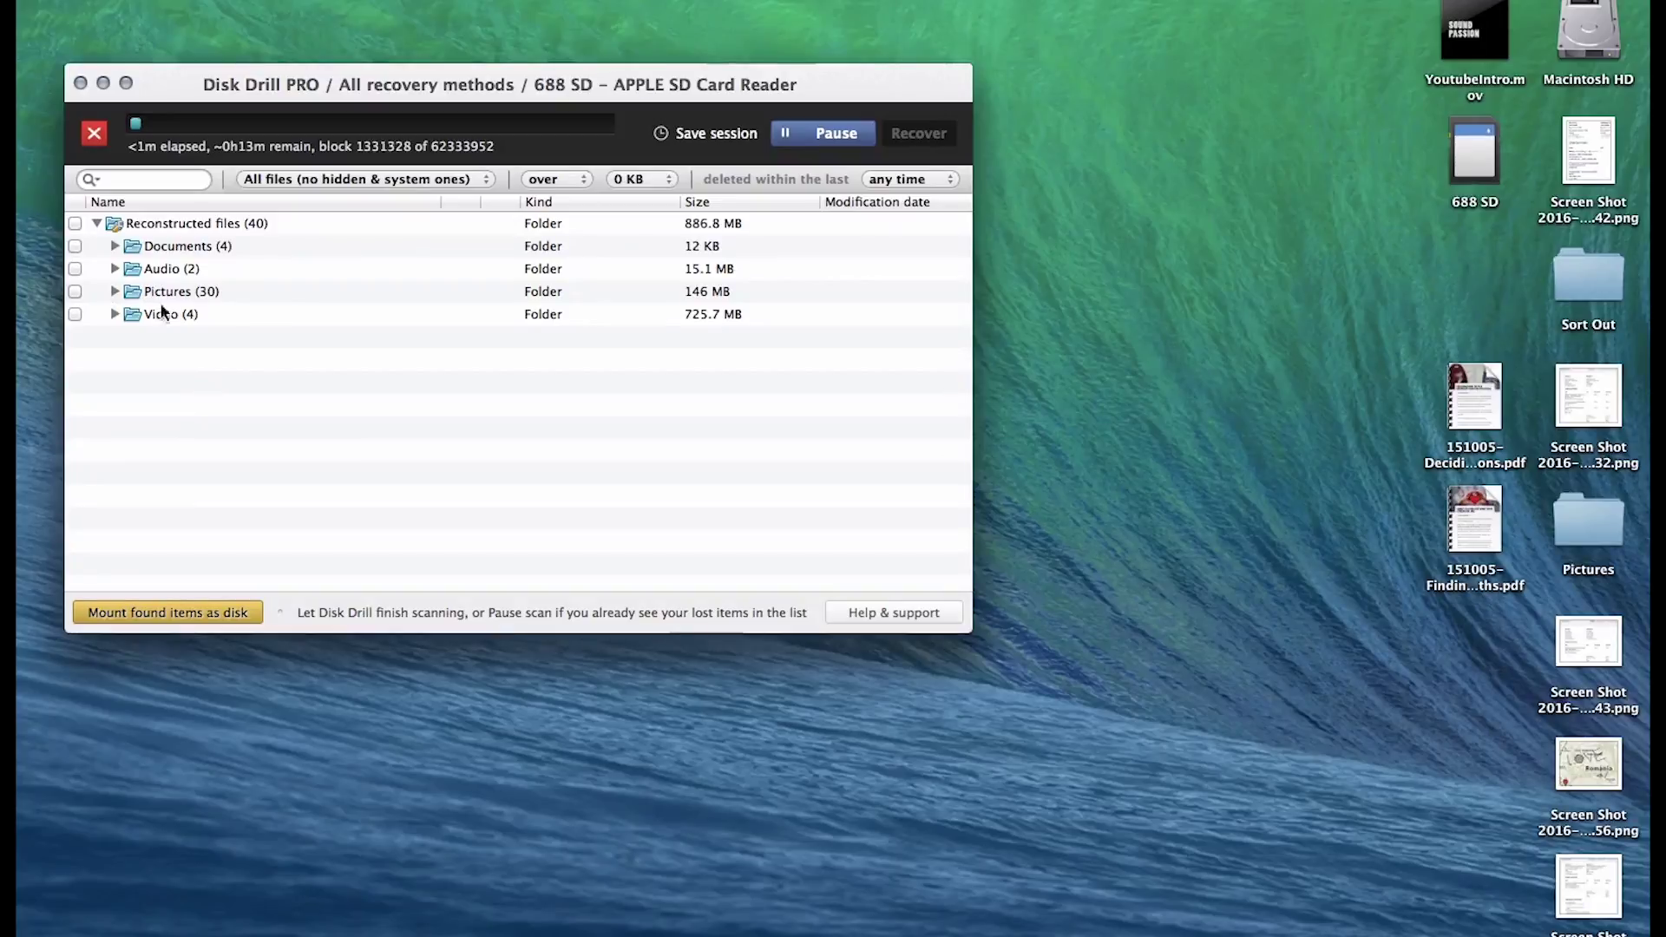
pyautogui.click(114, 268)
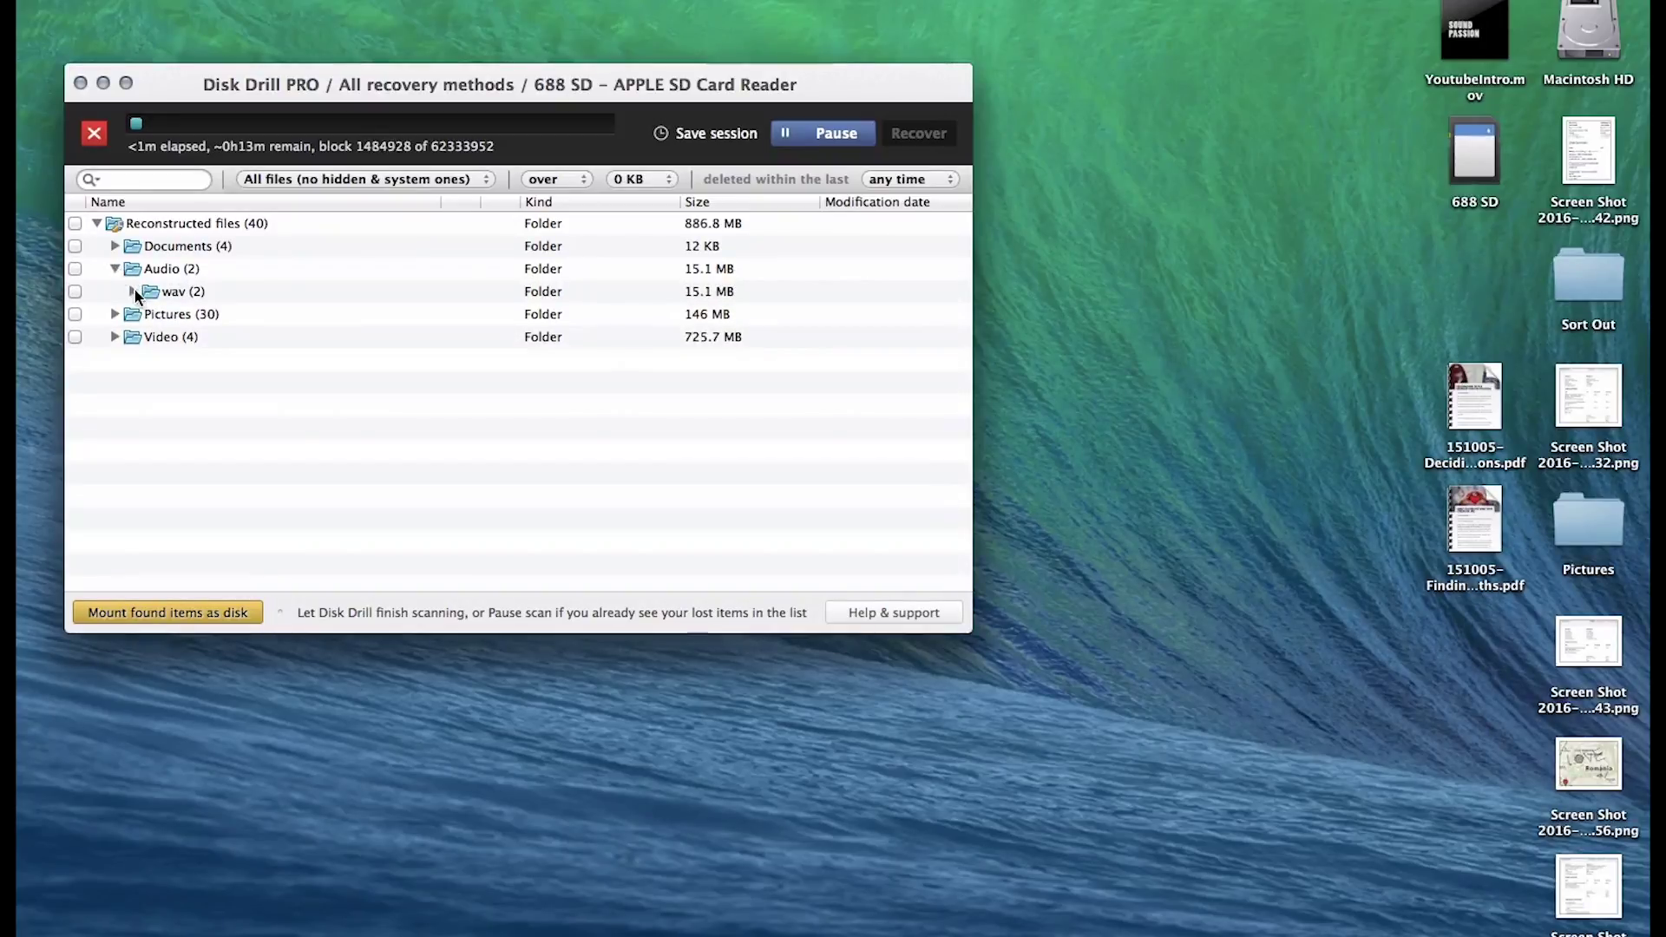
pyautogui.click(134, 291)
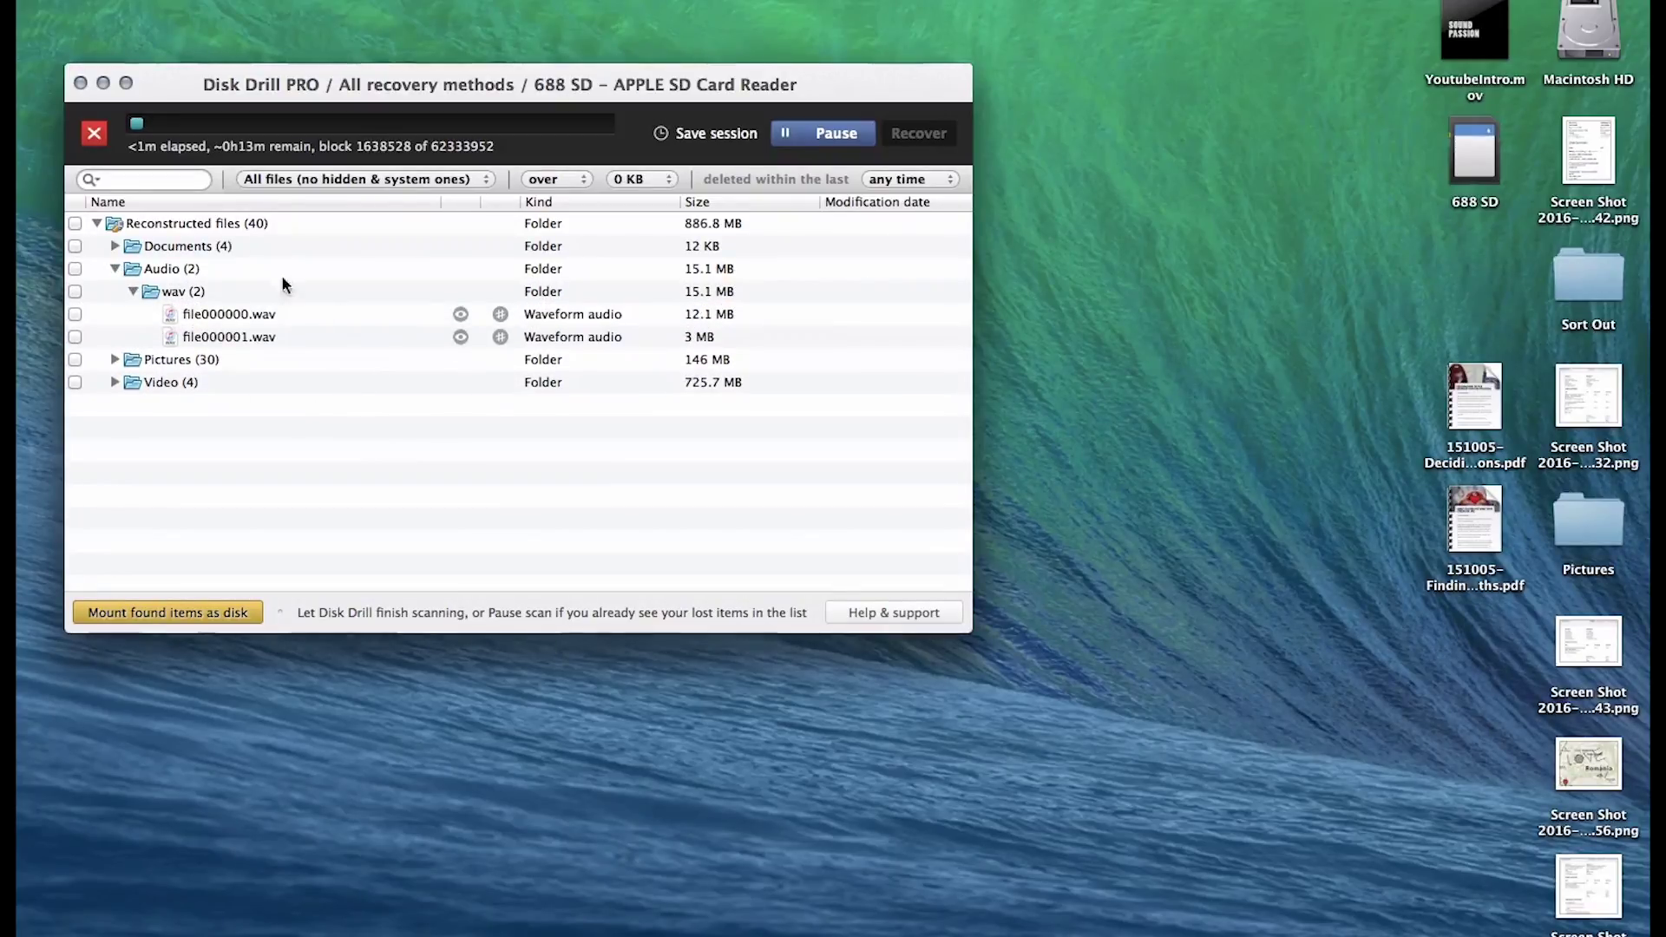
pyautogui.click(459, 314)
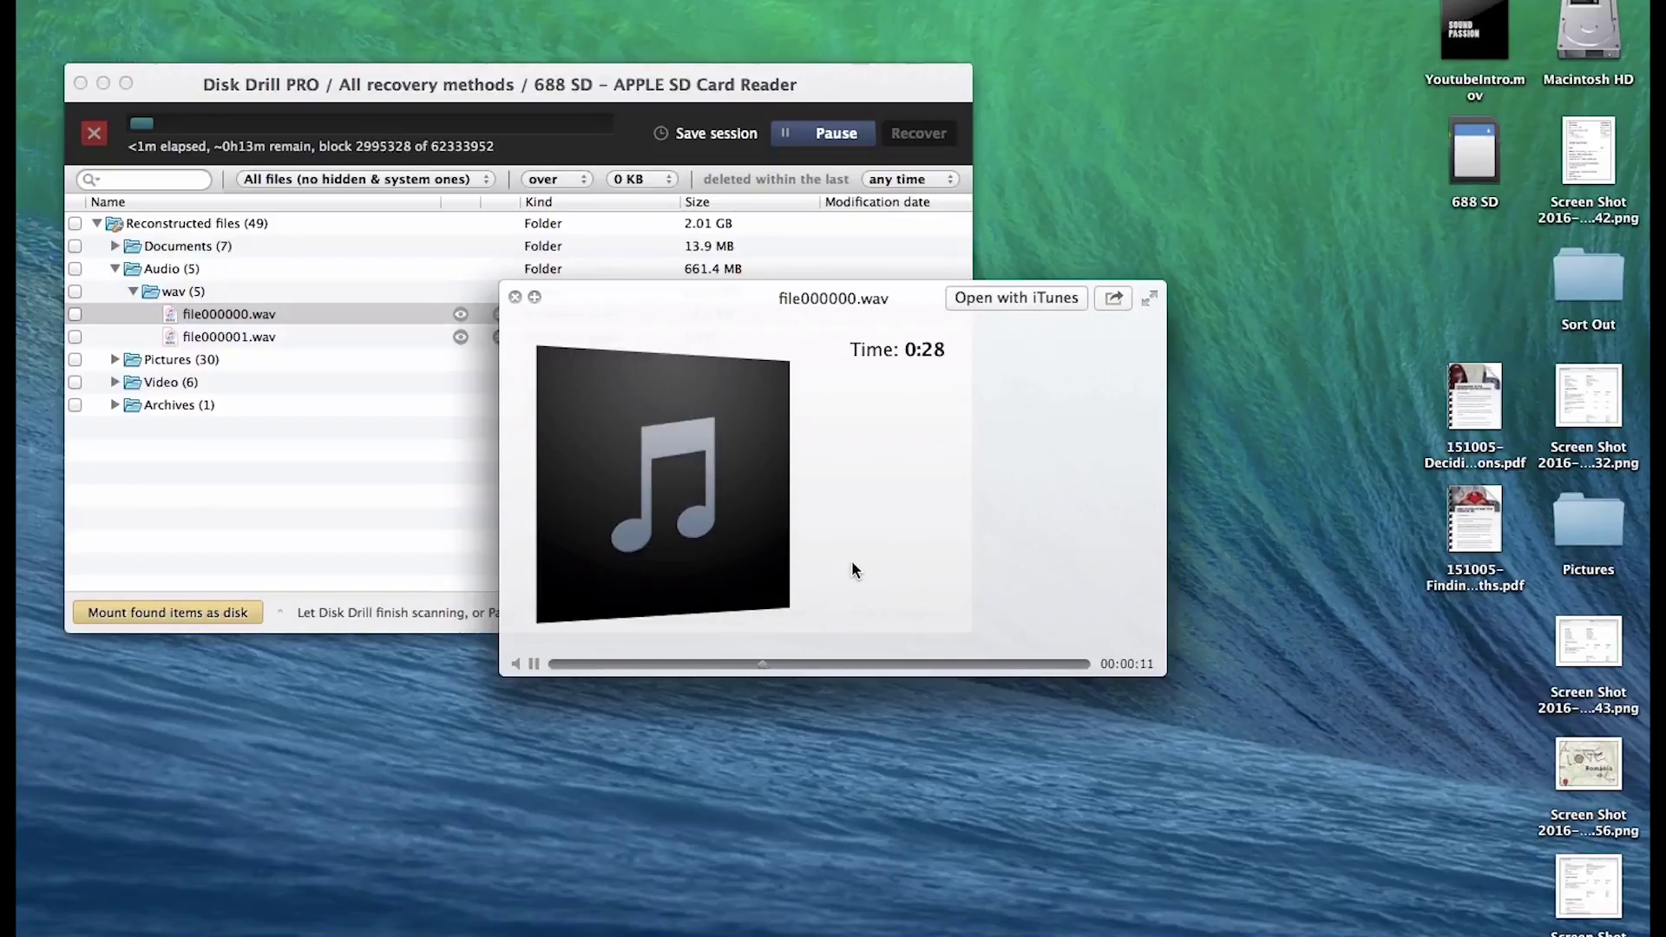
pyautogui.press('space')
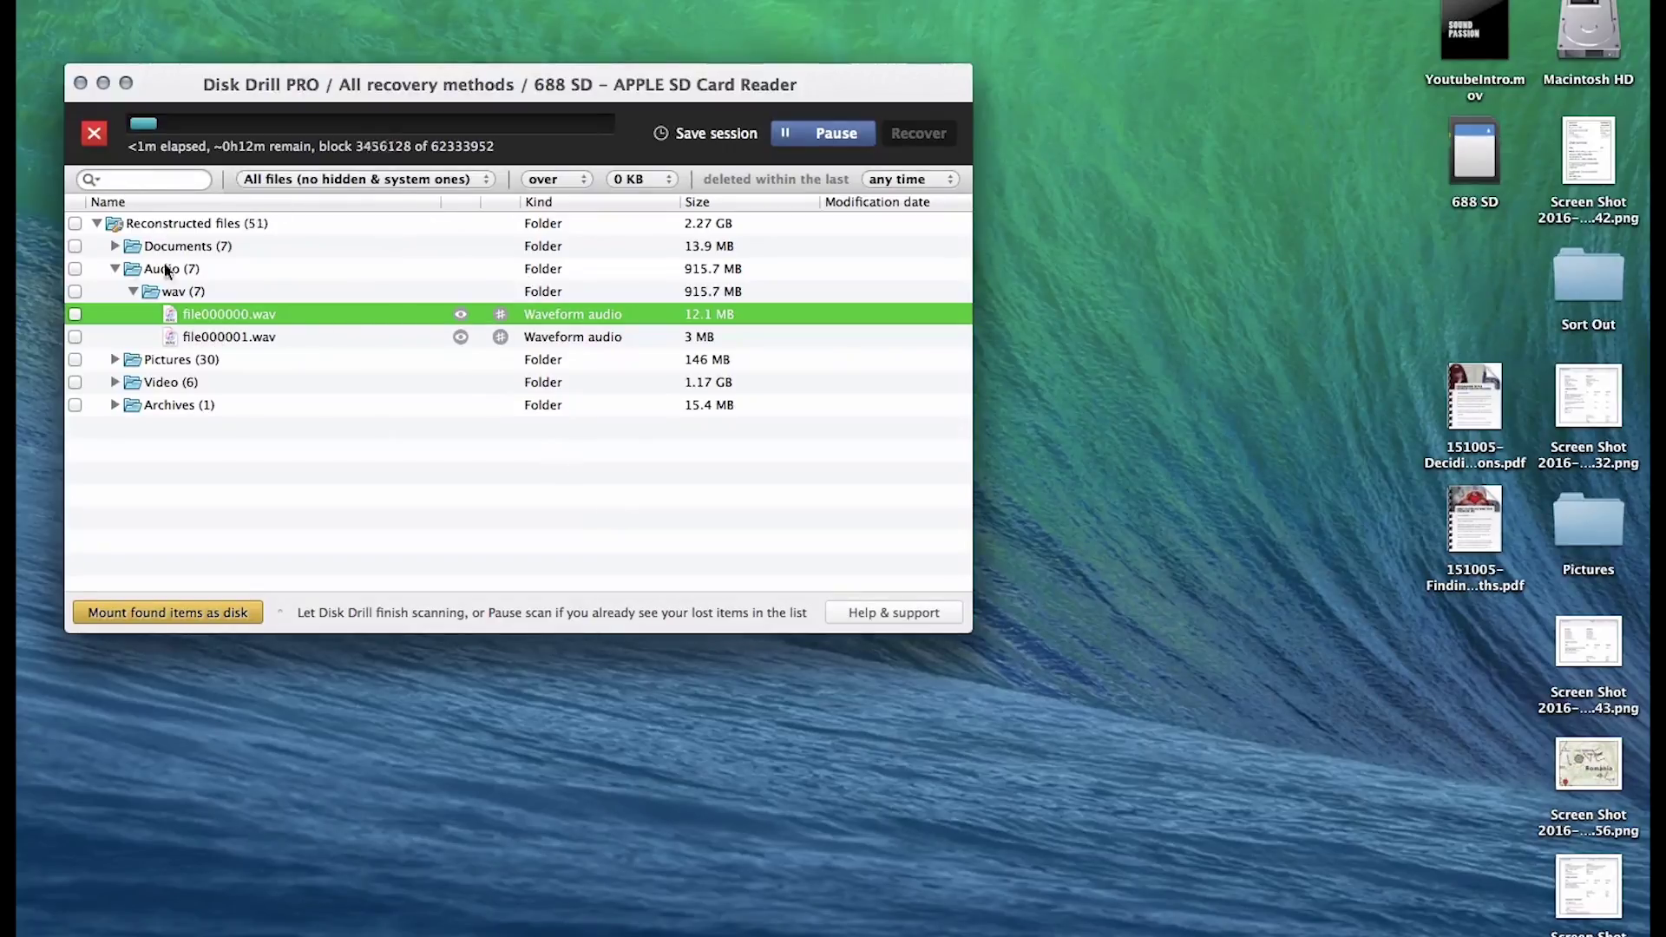
# Stop the scan, reload the 688 SD session, and recover file000000.wav to the Desktop
pyautogui.click(93, 135)
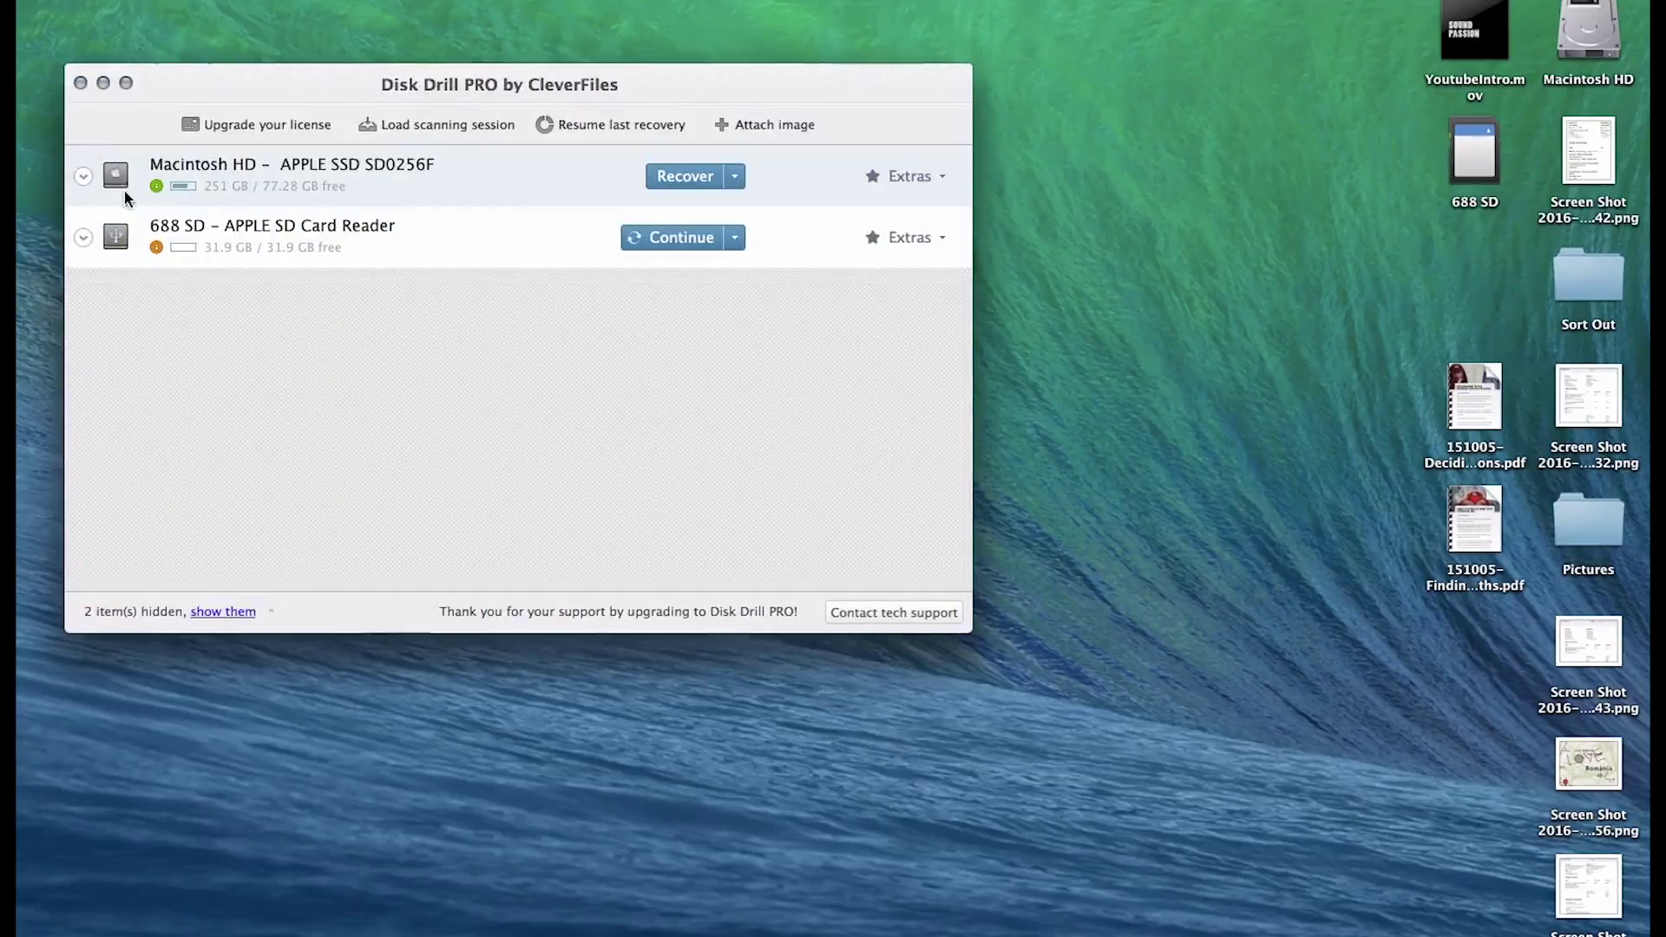
pyautogui.click(677, 230)
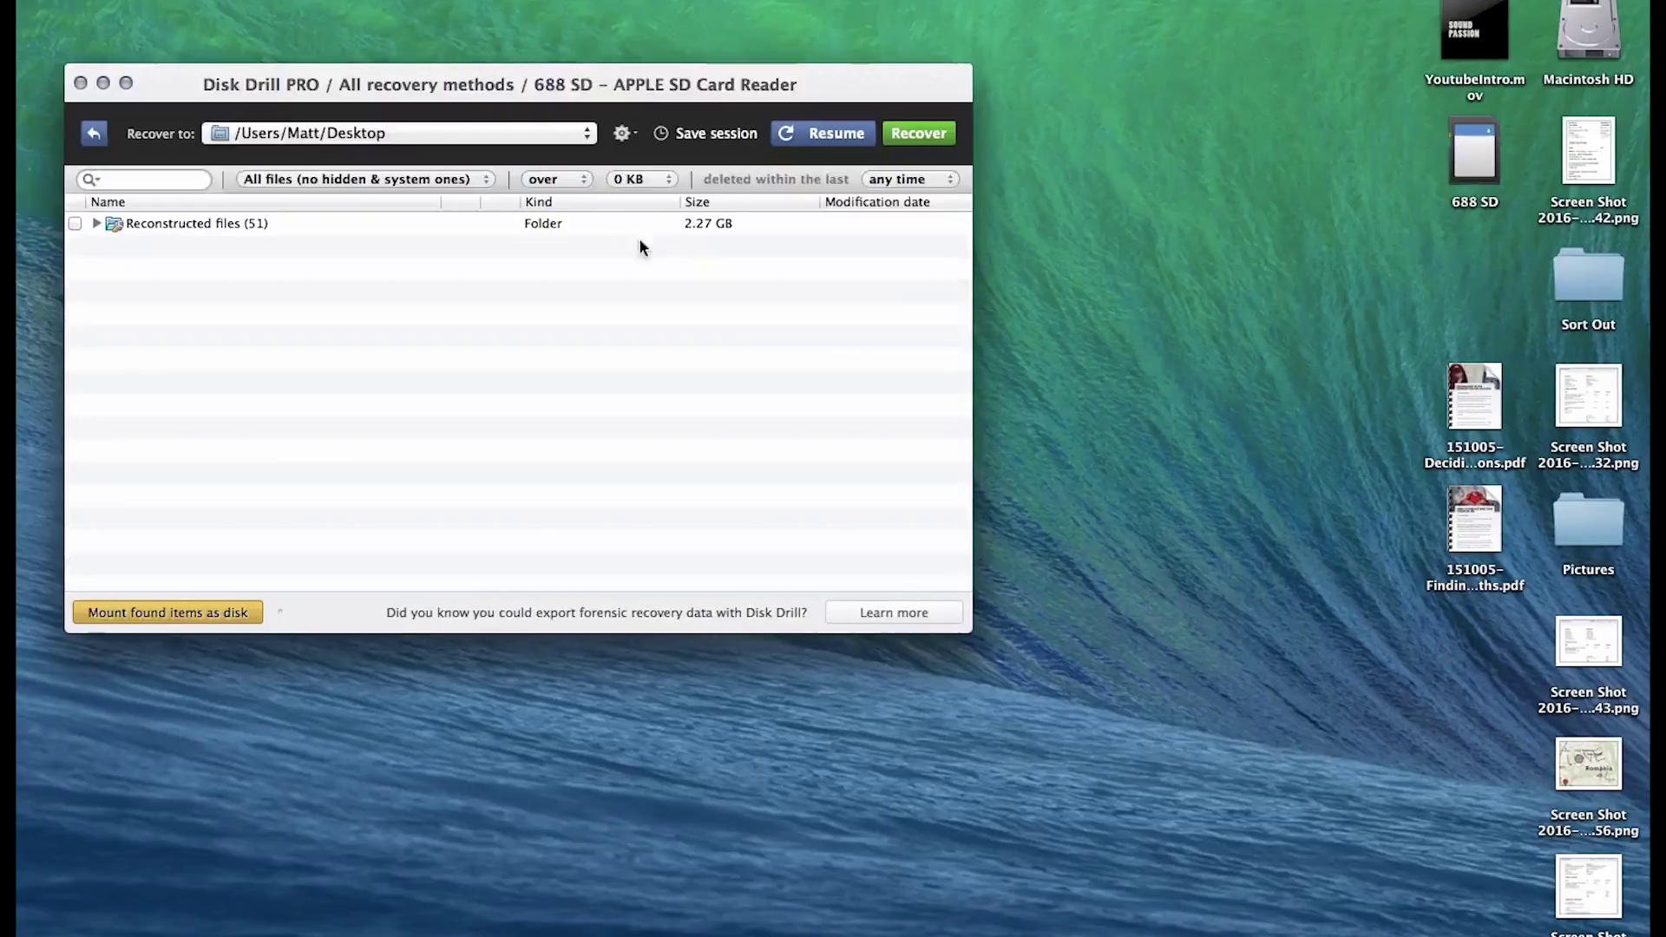
pyautogui.click(96, 223)
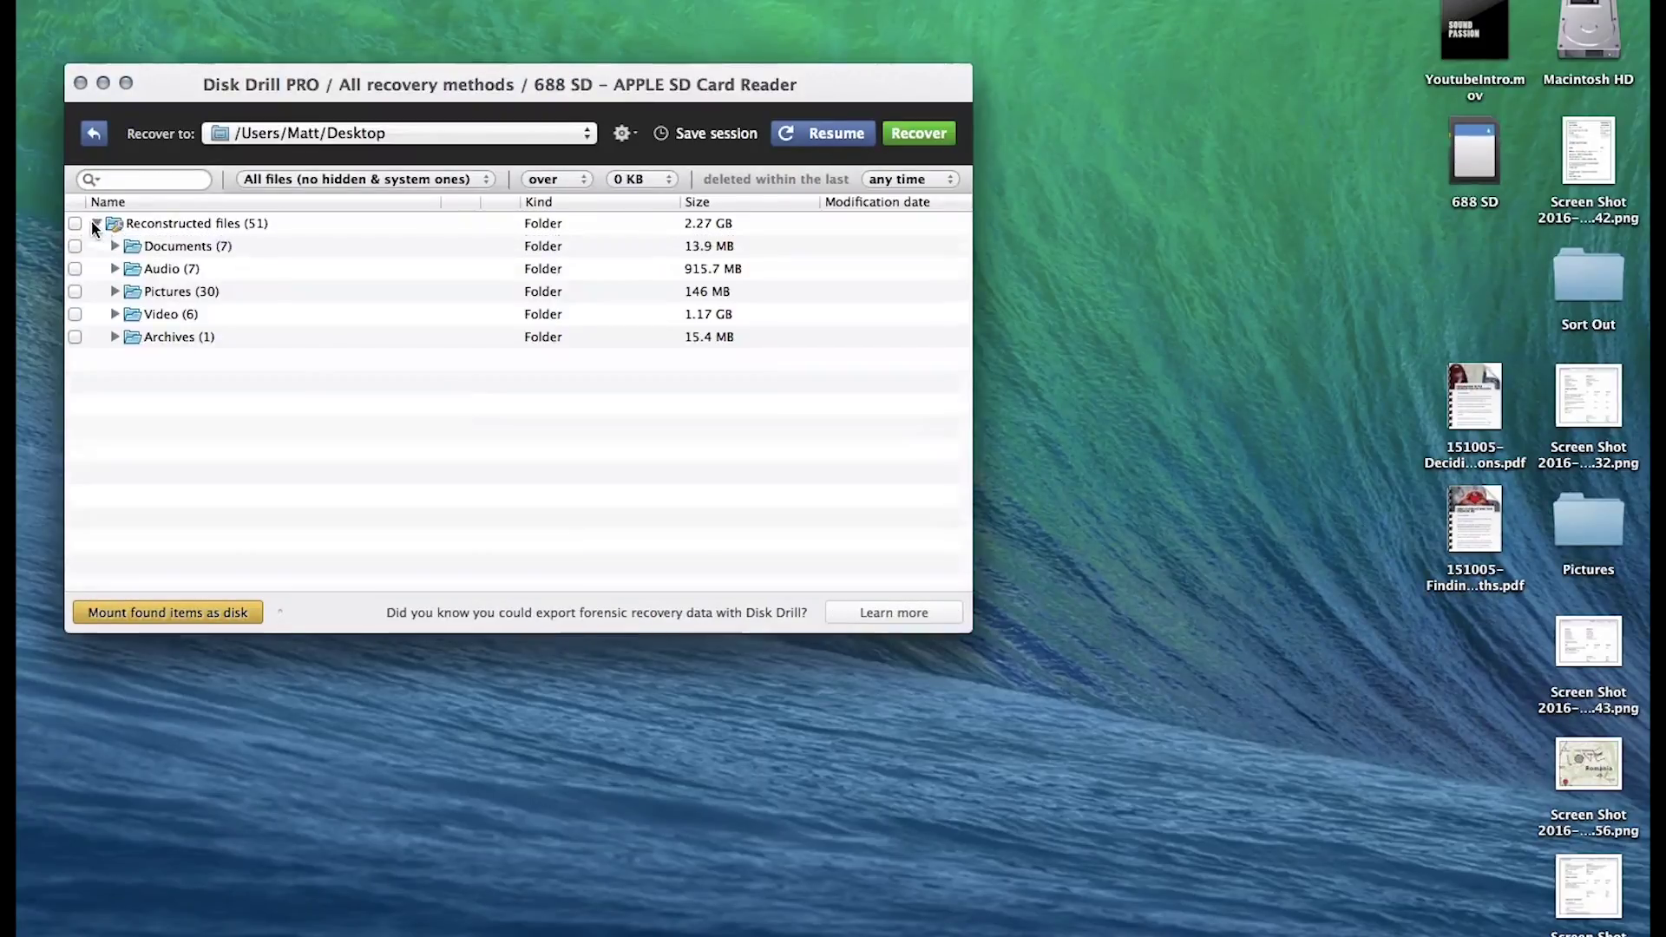
pyautogui.click(114, 269)
pyautogui.click(133, 291)
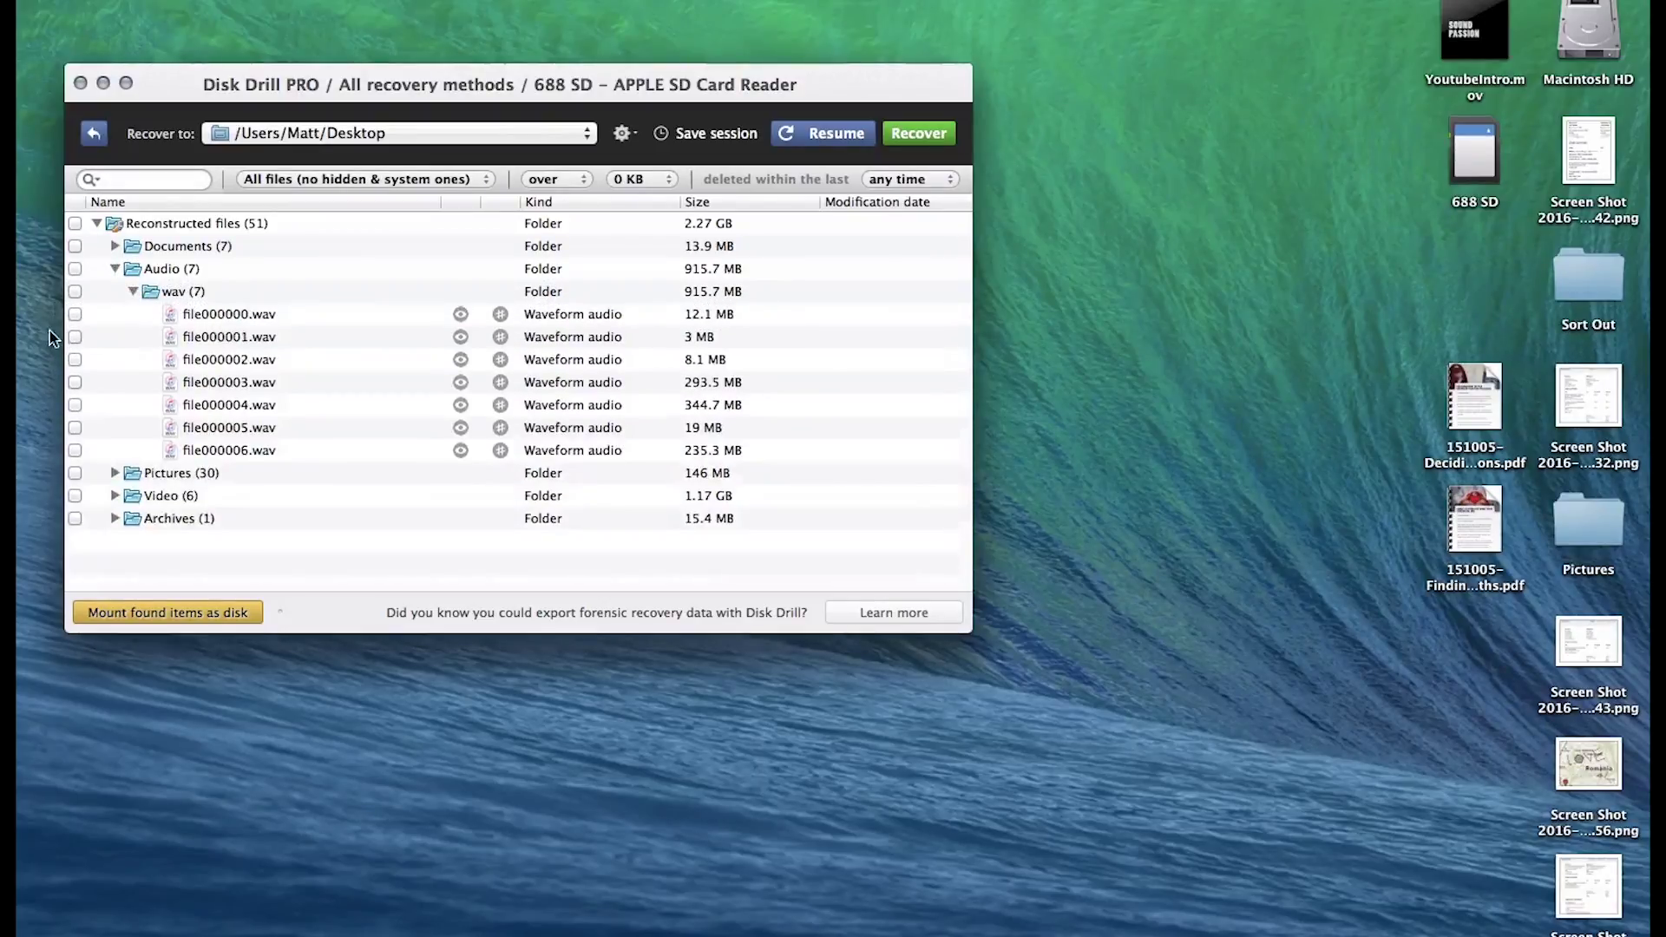
pyautogui.click(76, 314)
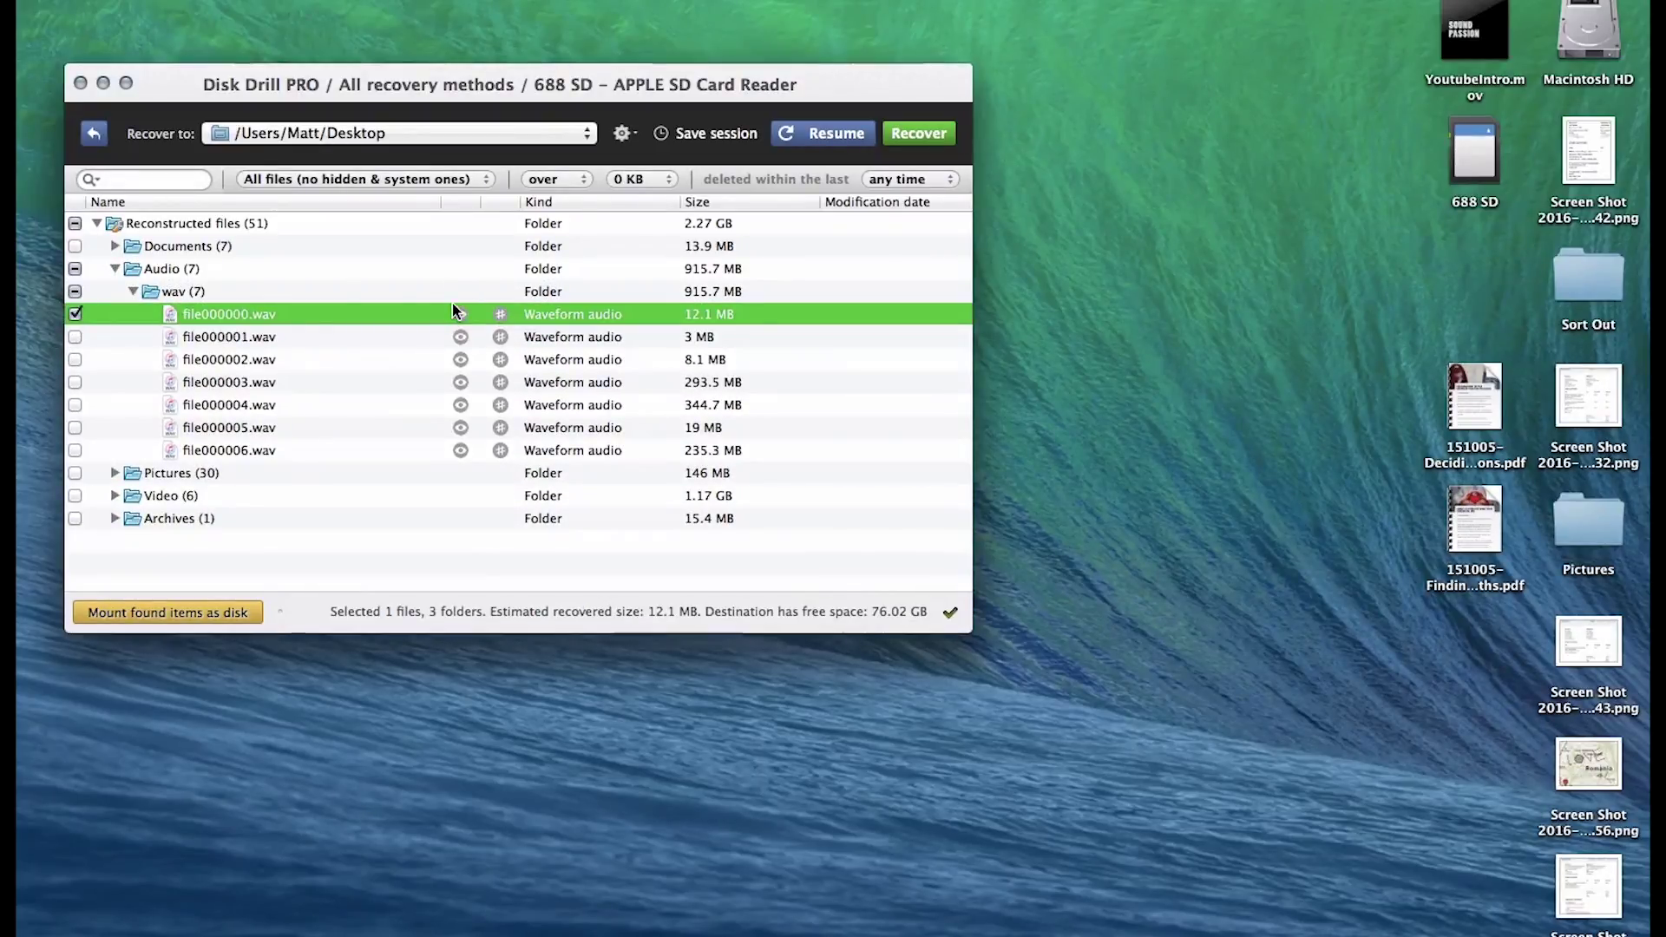
pyautogui.click(903, 133)
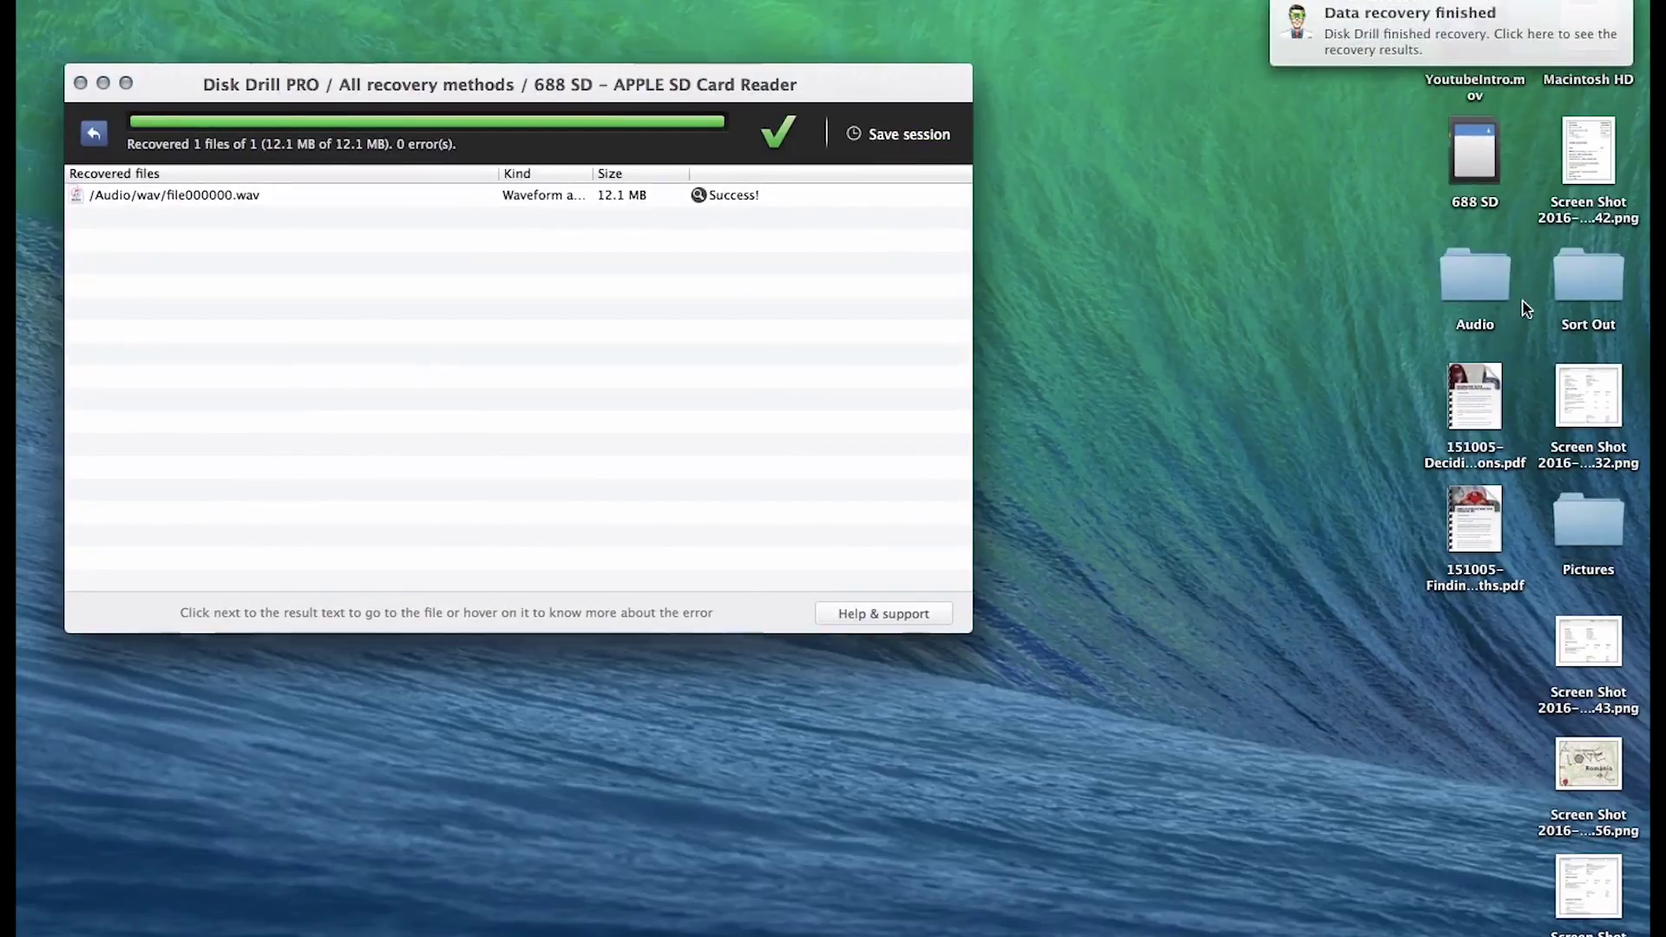
# Show the 12.1 MB file000000.wav in the Desktop's Audio/wav folder in Finder
pyautogui.doubleClick(1494, 289)
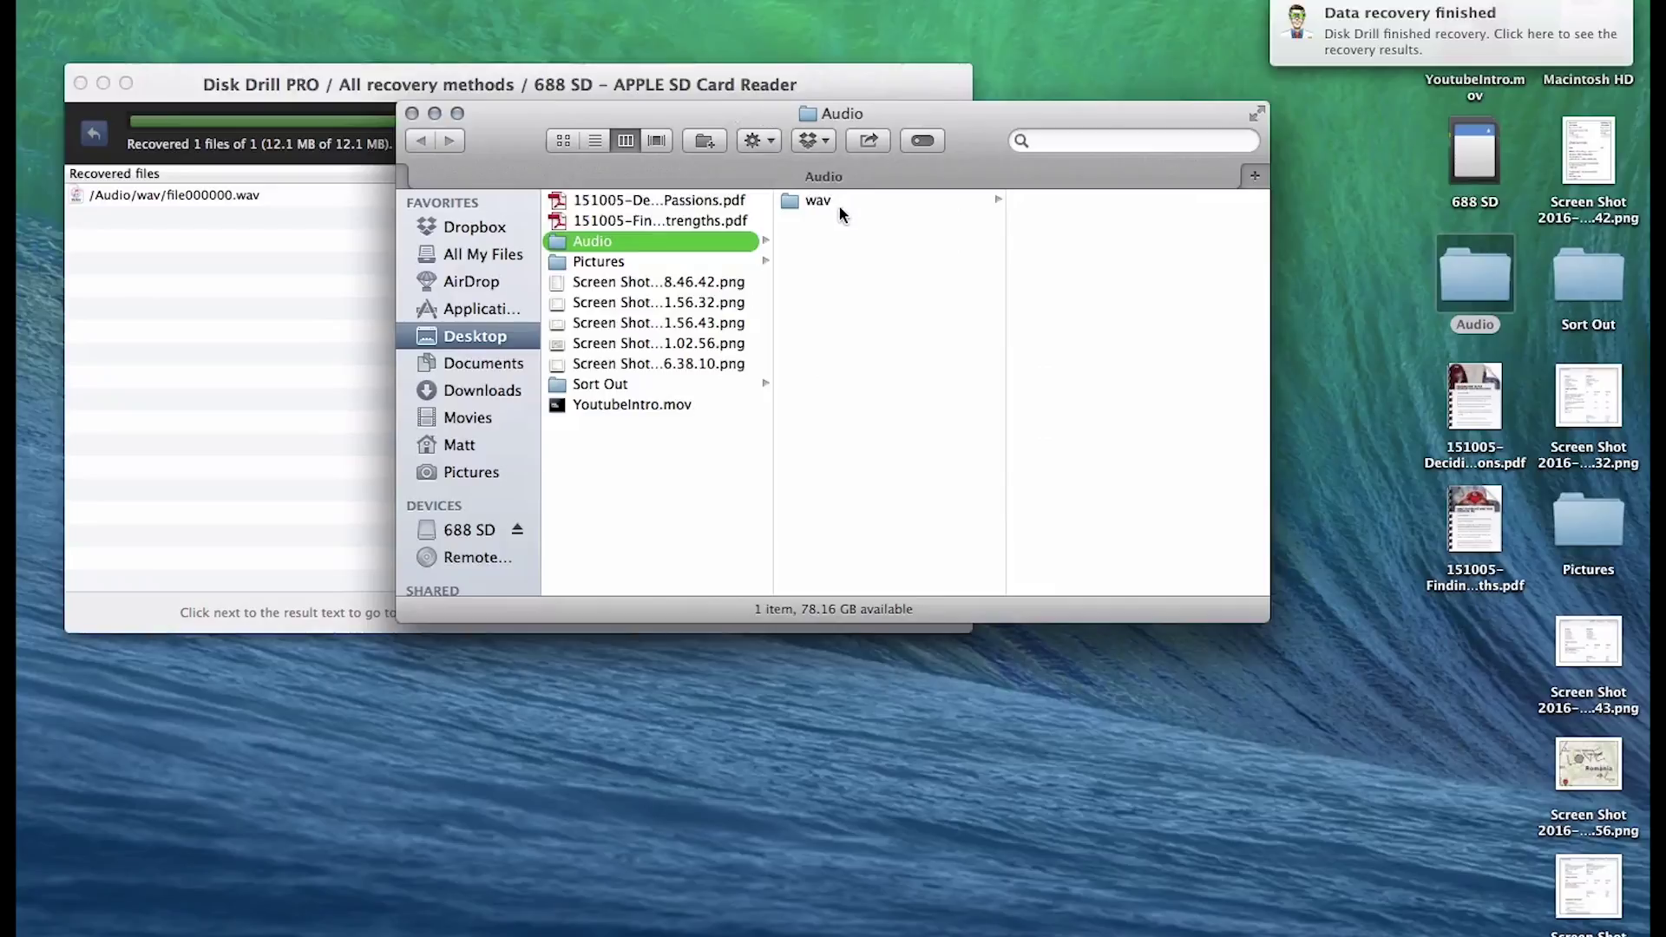
pyautogui.click(947, 205)
pyautogui.click(1047, 203)
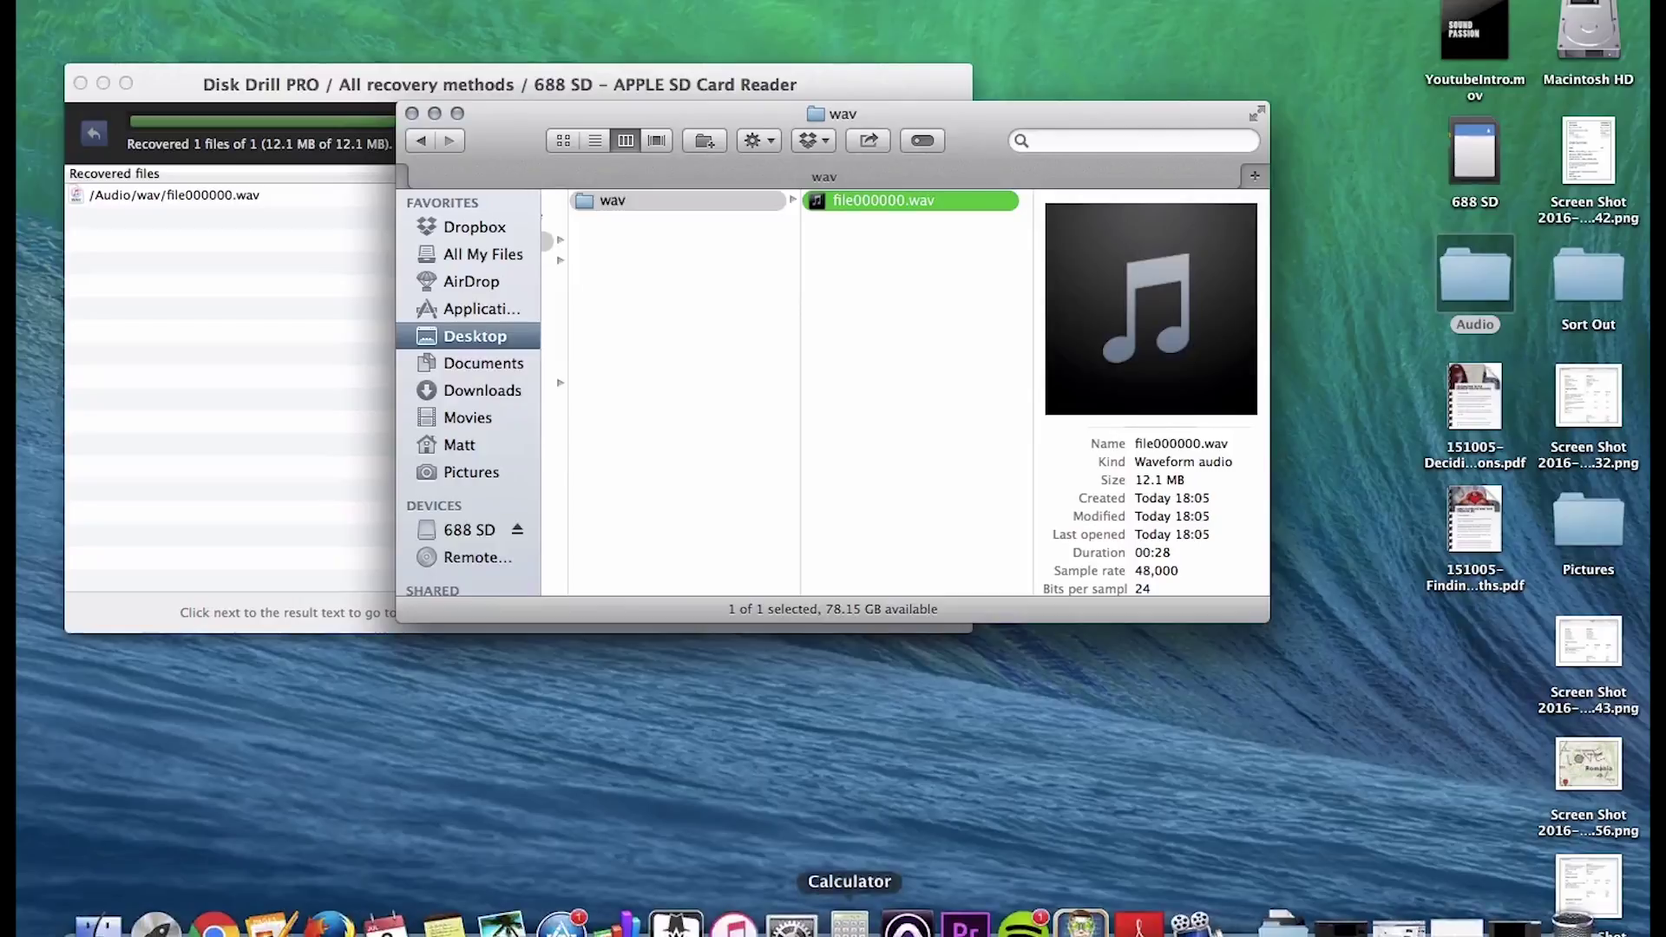
# Load file000000.wav into Wave Agent and widen the Scene column to read its metadata
pyautogui.click(676, 927)
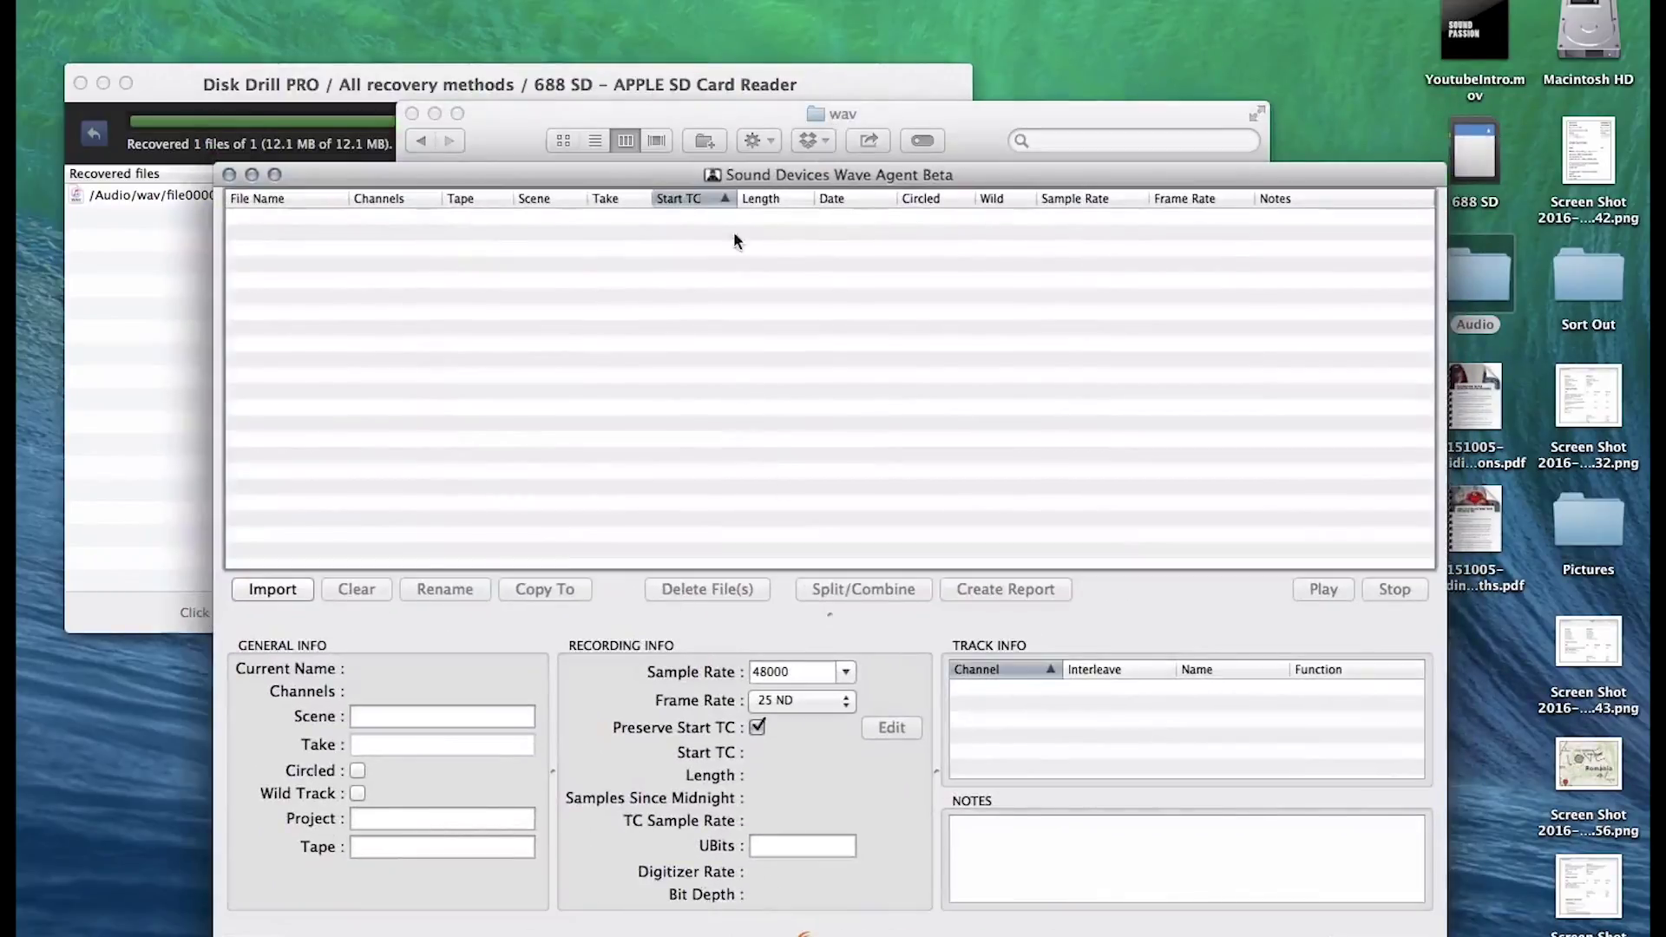
pyautogui.moveTo(585, 104); pyautogui.dragTo(584, 101)
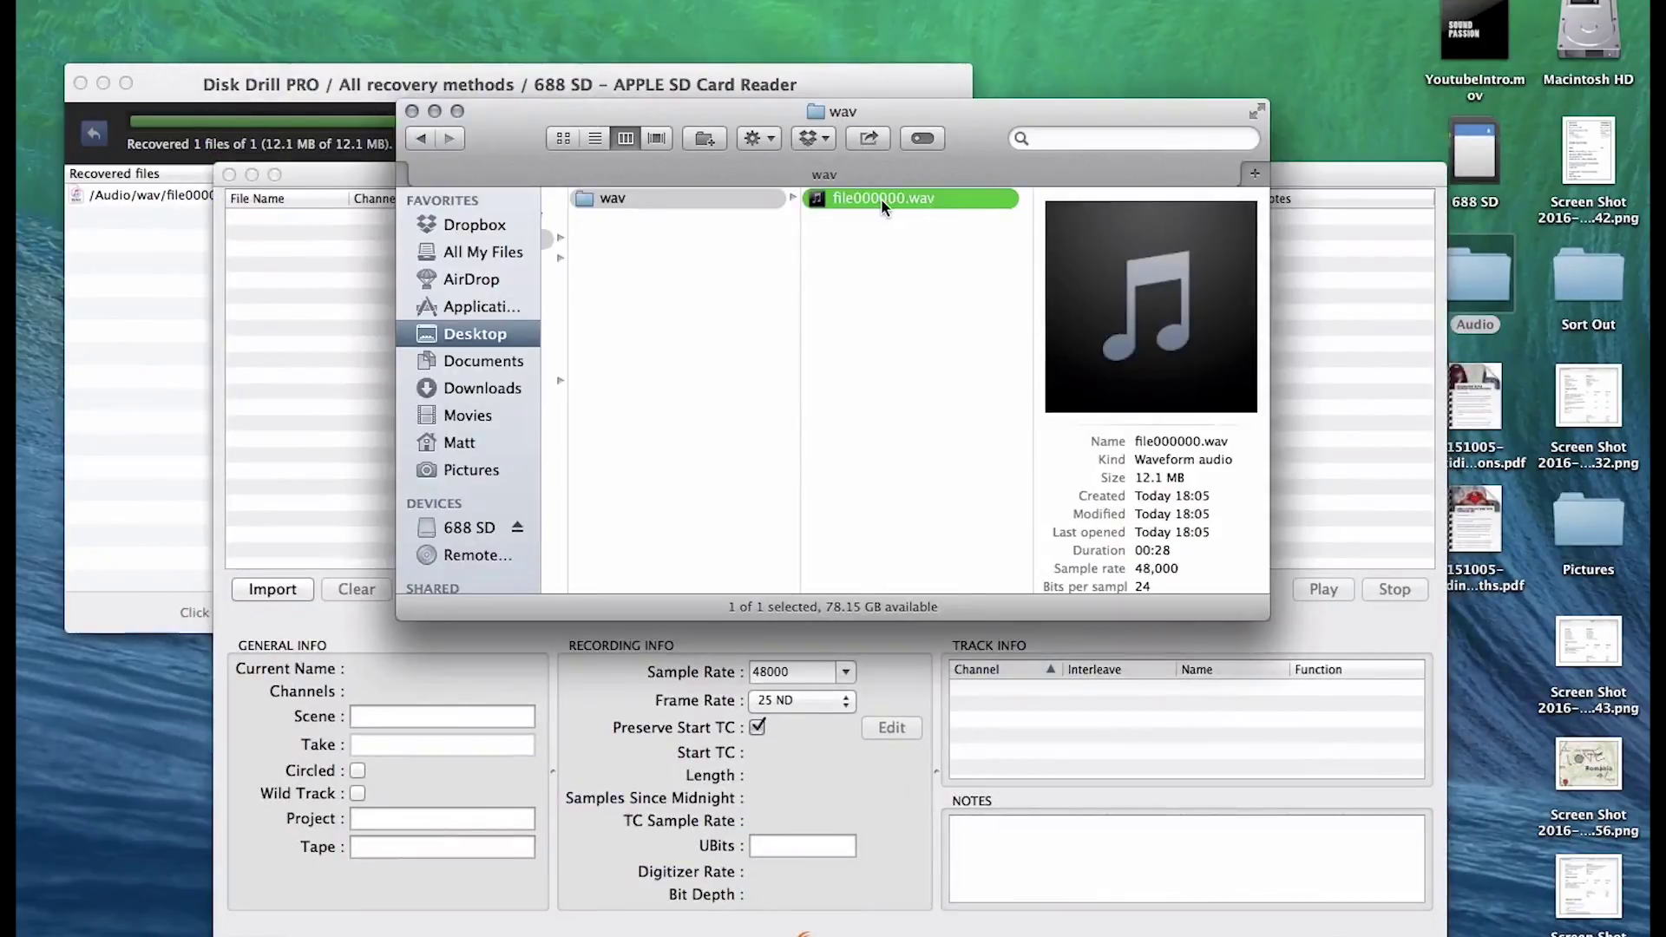
pyautogui.moveTo(882, 206); pyautogui.dragTo(295, 302)
pyautogui.click(345, 298)
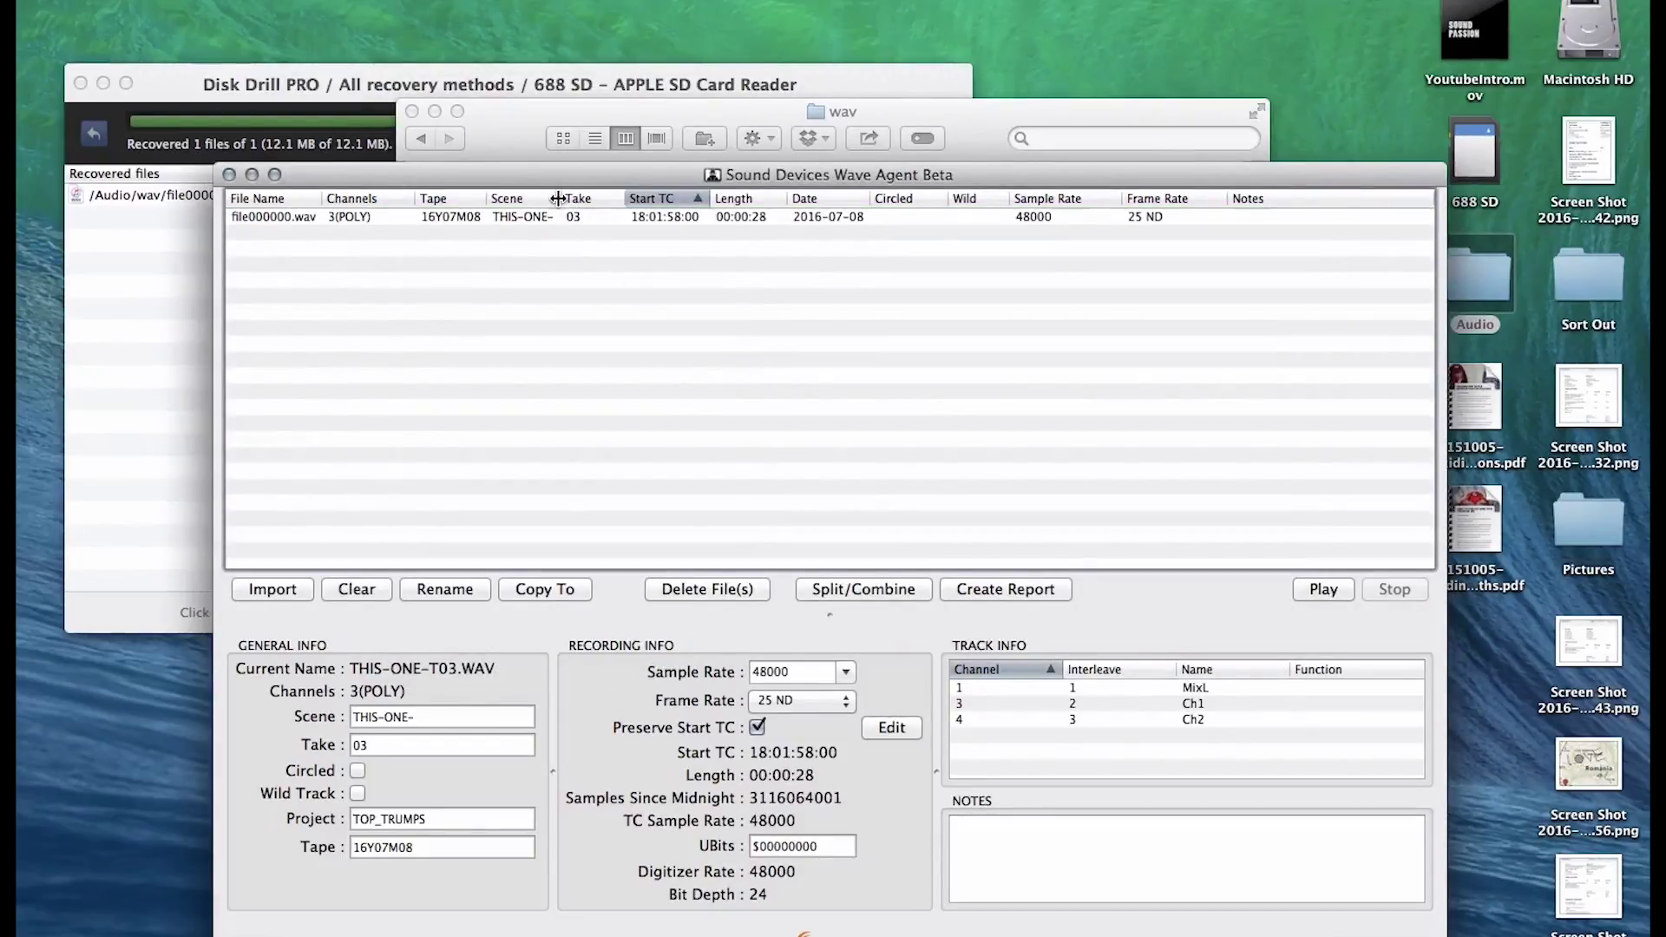
pyautogui.moveTo(566, 199); pyautogui.dragTo(562, 193)
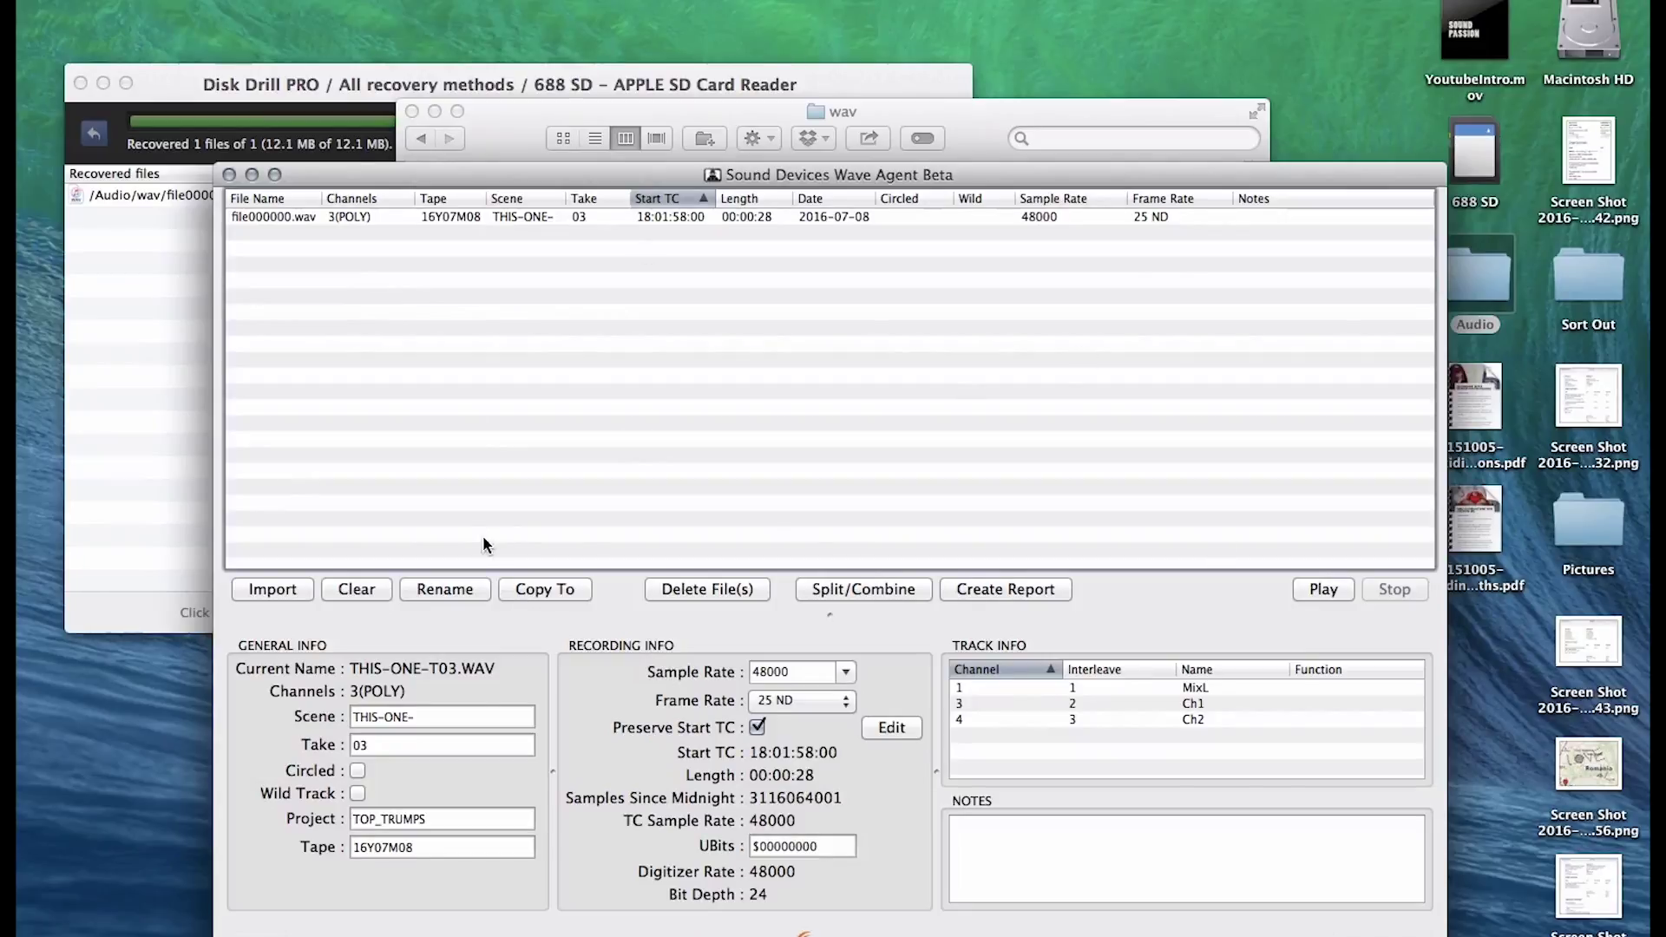
# Play file000000.wav in Wave Agent, skip forward in the take, then pause
pyautogui.click(295, 218)
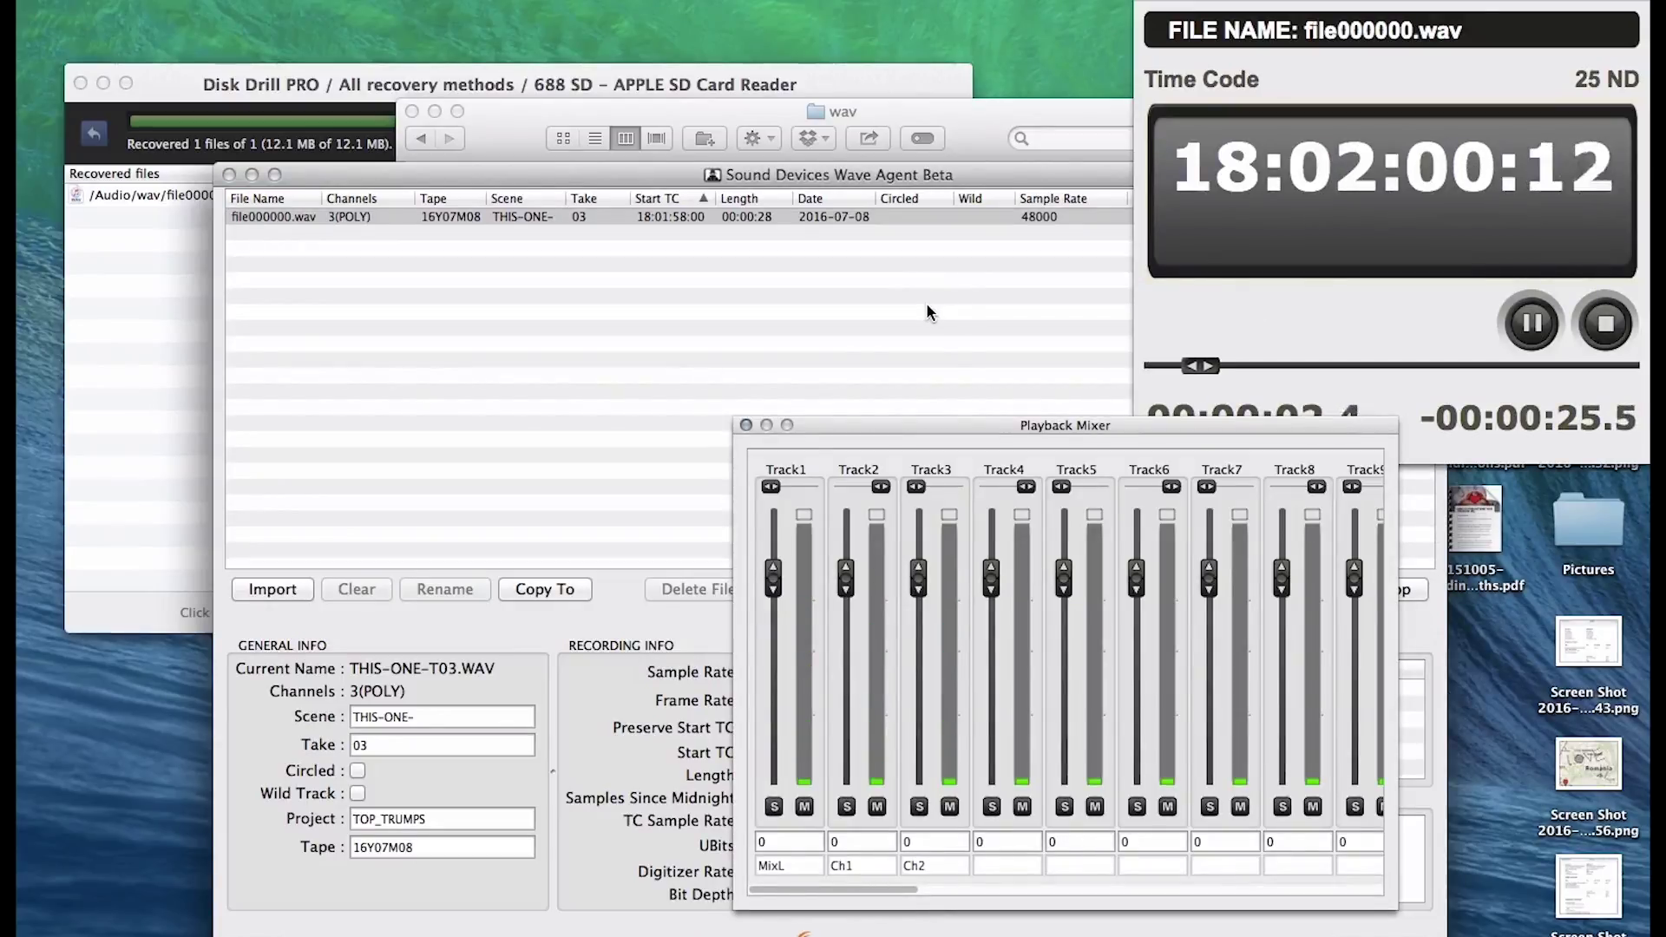
pyautogui.click(1279, 367)
pyautogui.moveTo(1279, 367); pyautogui.dragTo(1292, 367)
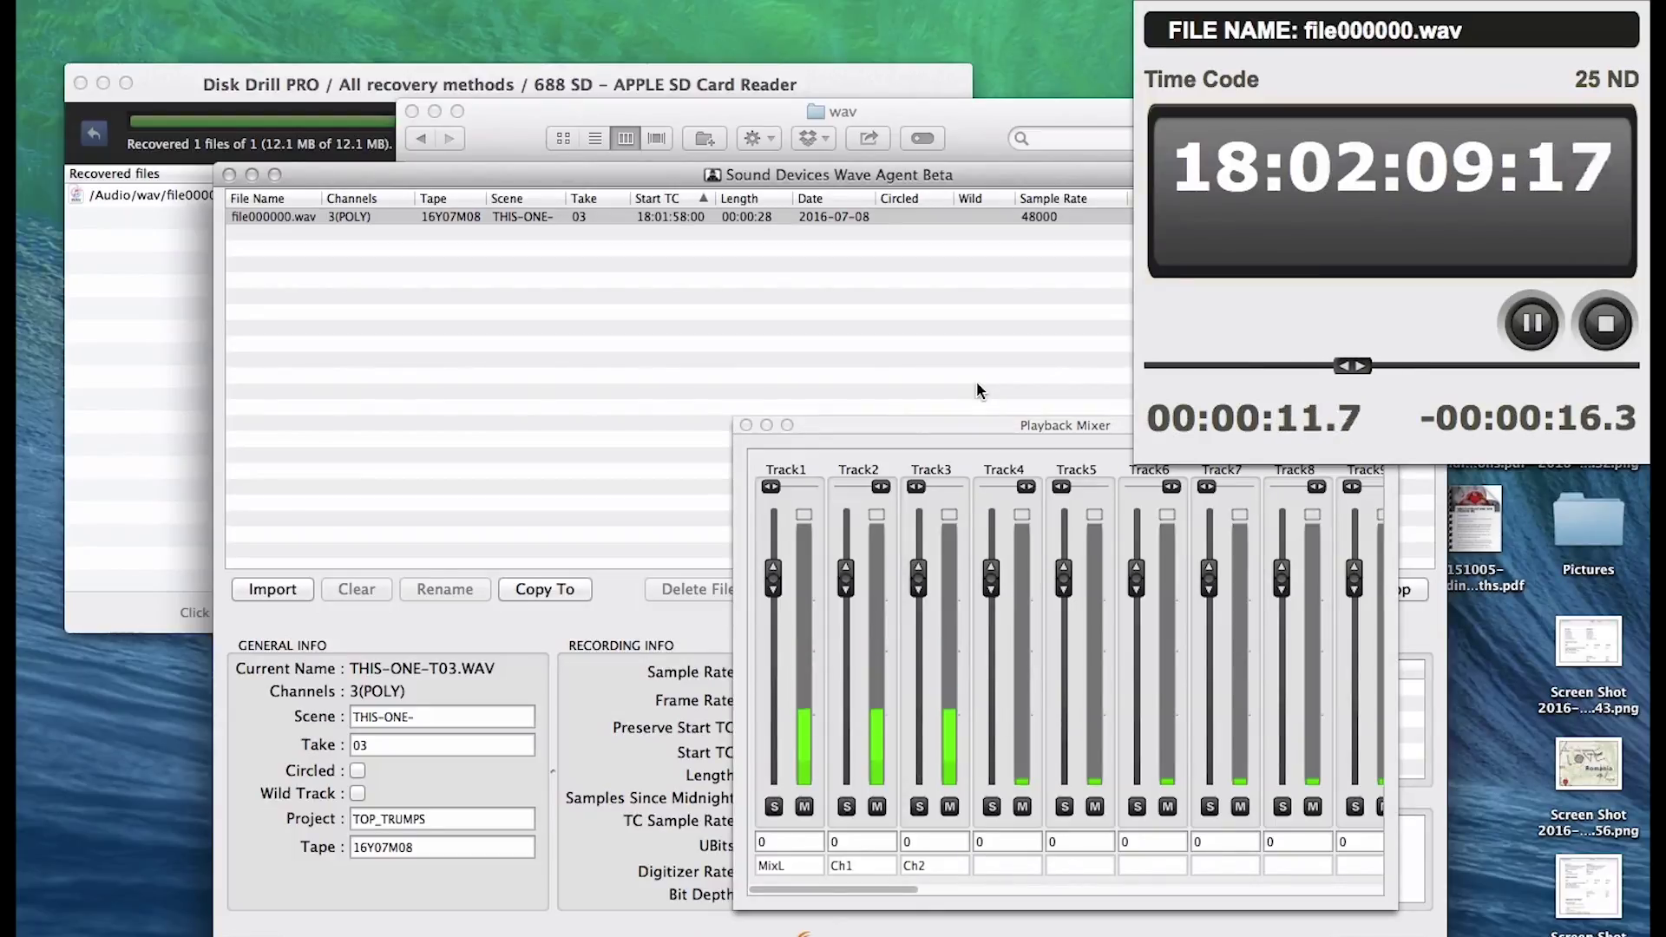
pyautogui.press('space')
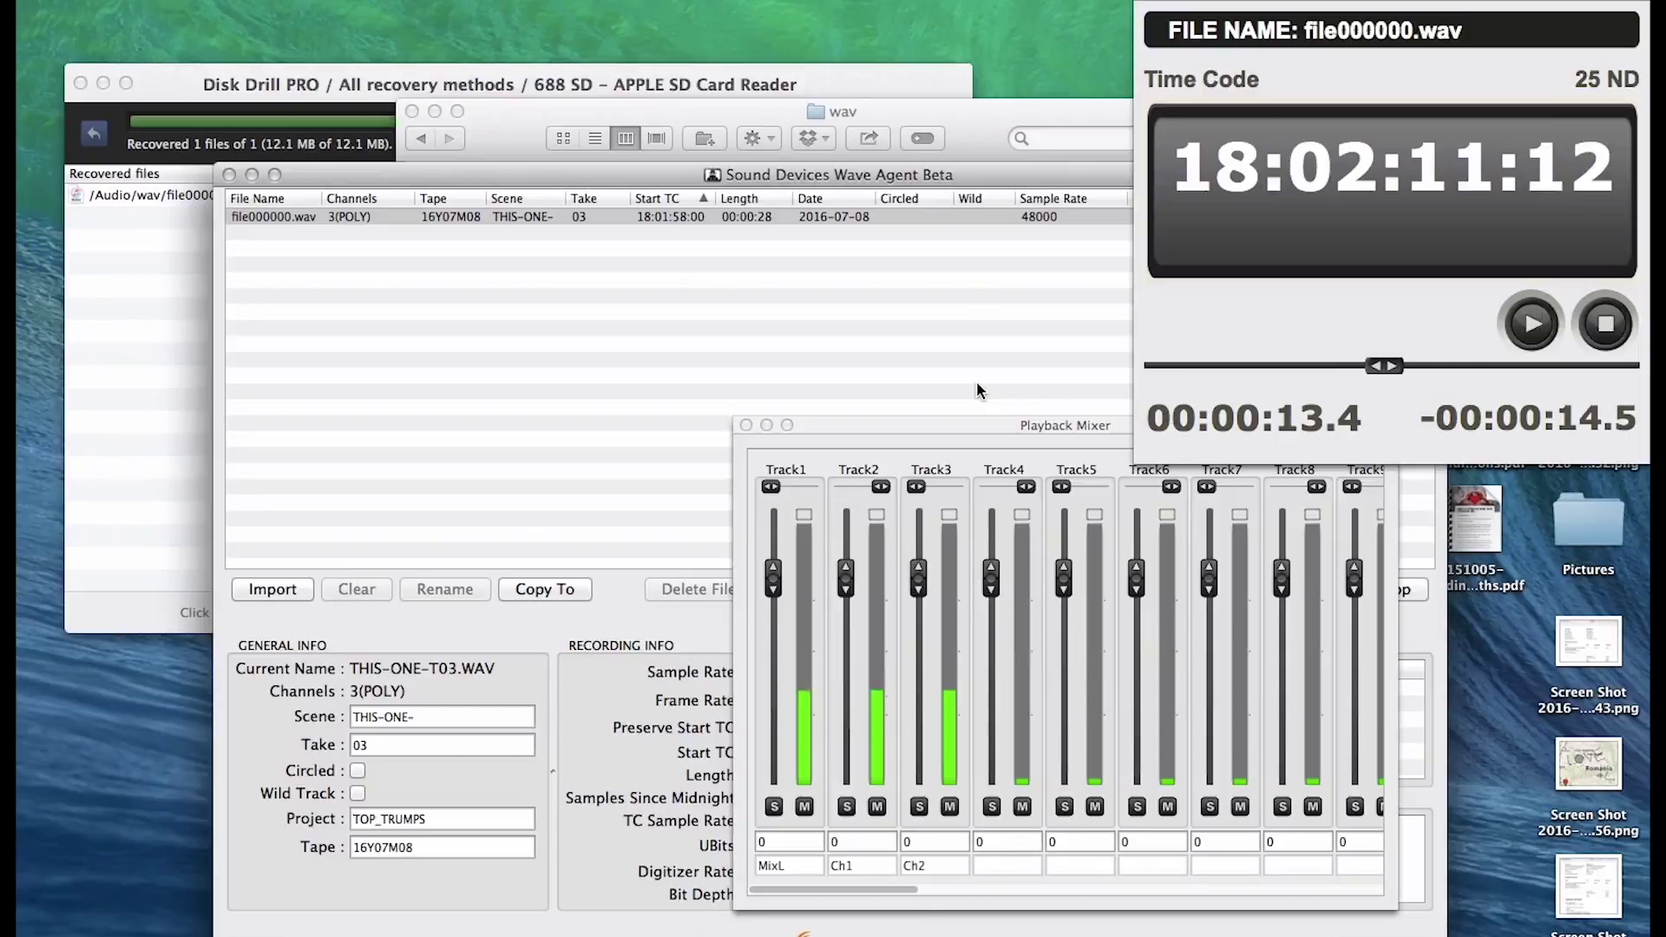
# Close the timecode window, the playback mixer and Wave Agent
pyautogui.press('super+w')
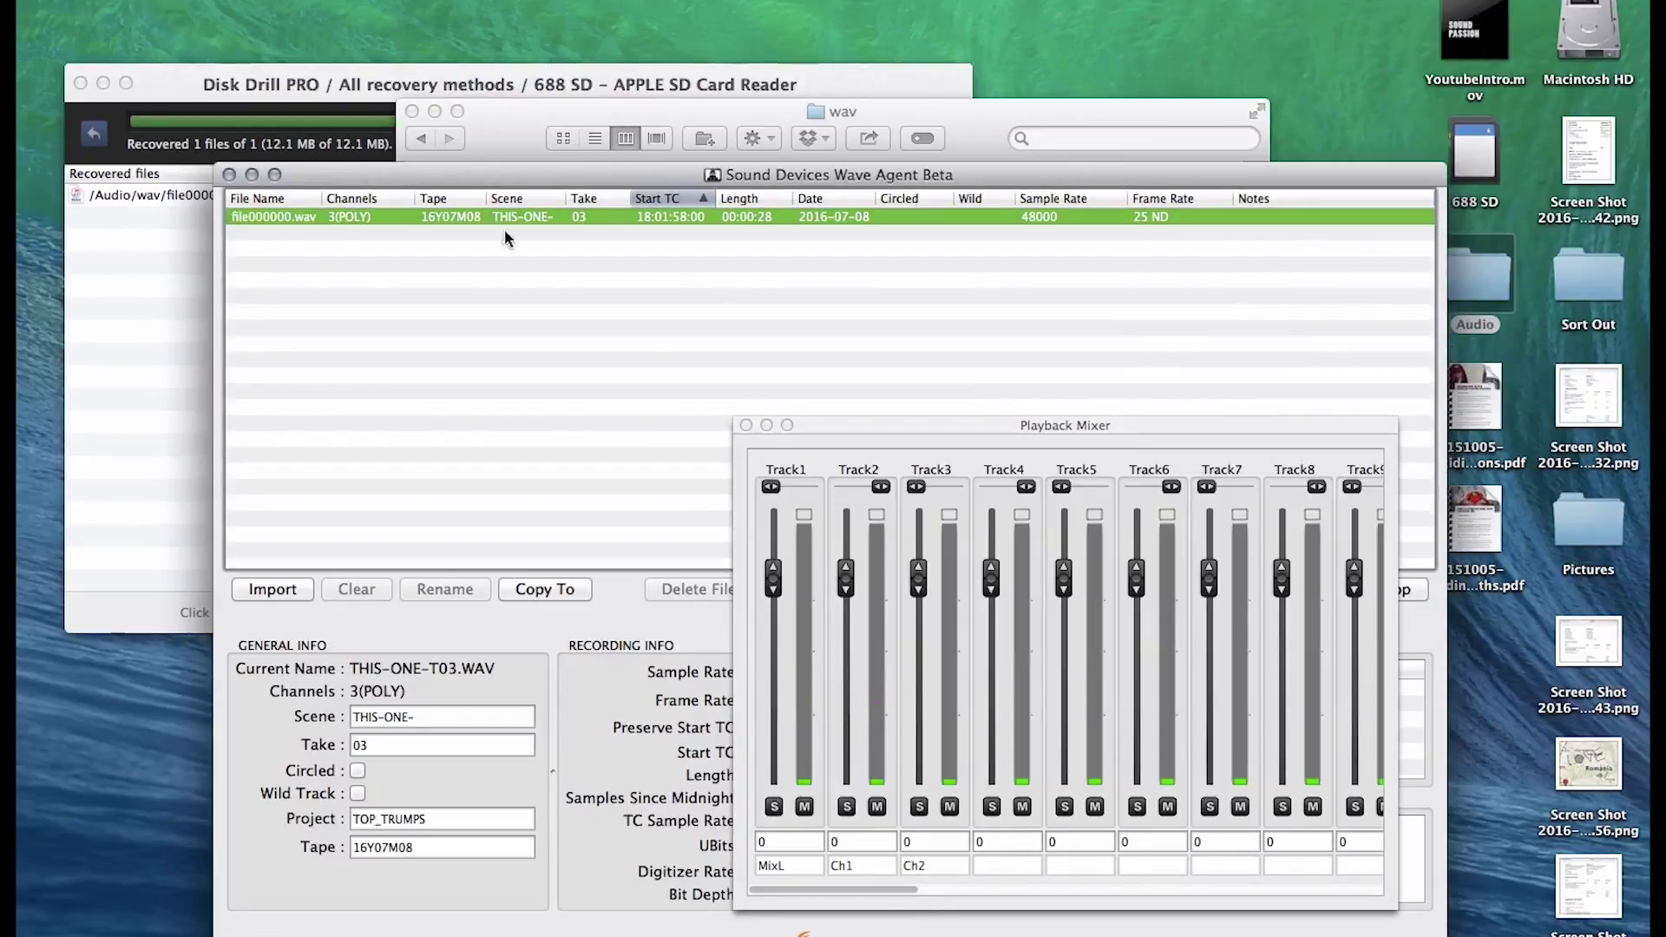
pyautogui.click(746, 424)
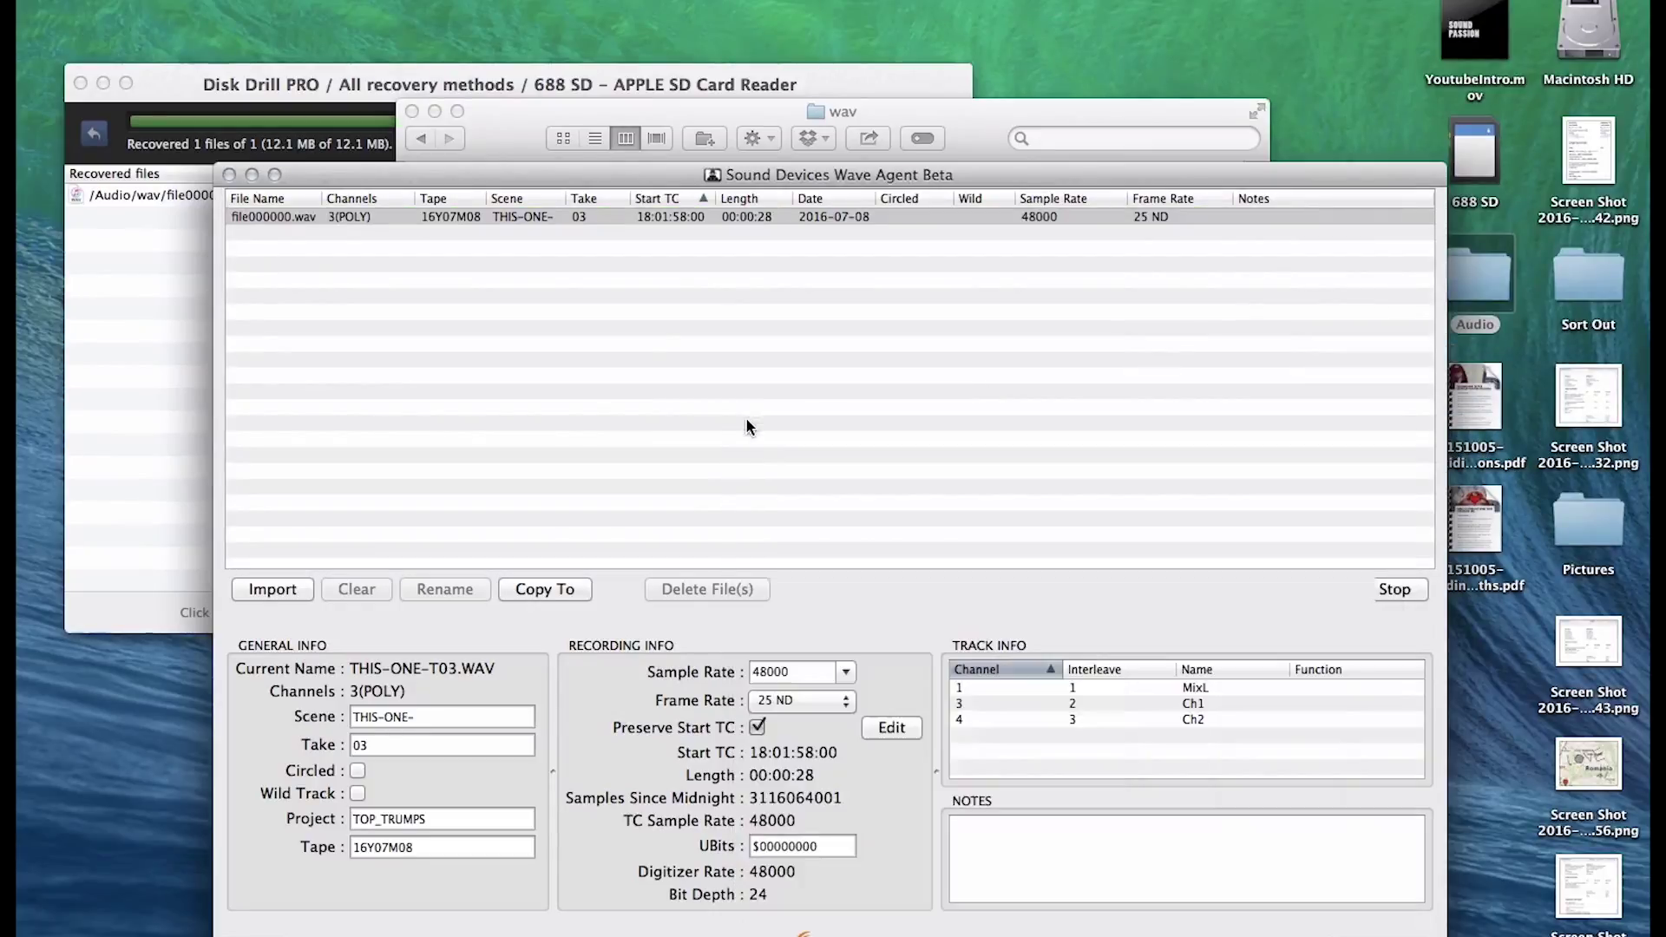
pyautogui.click(229, 176)
# Close the Disk Drill PRO recovery window
pyautogui.click(284, 376)
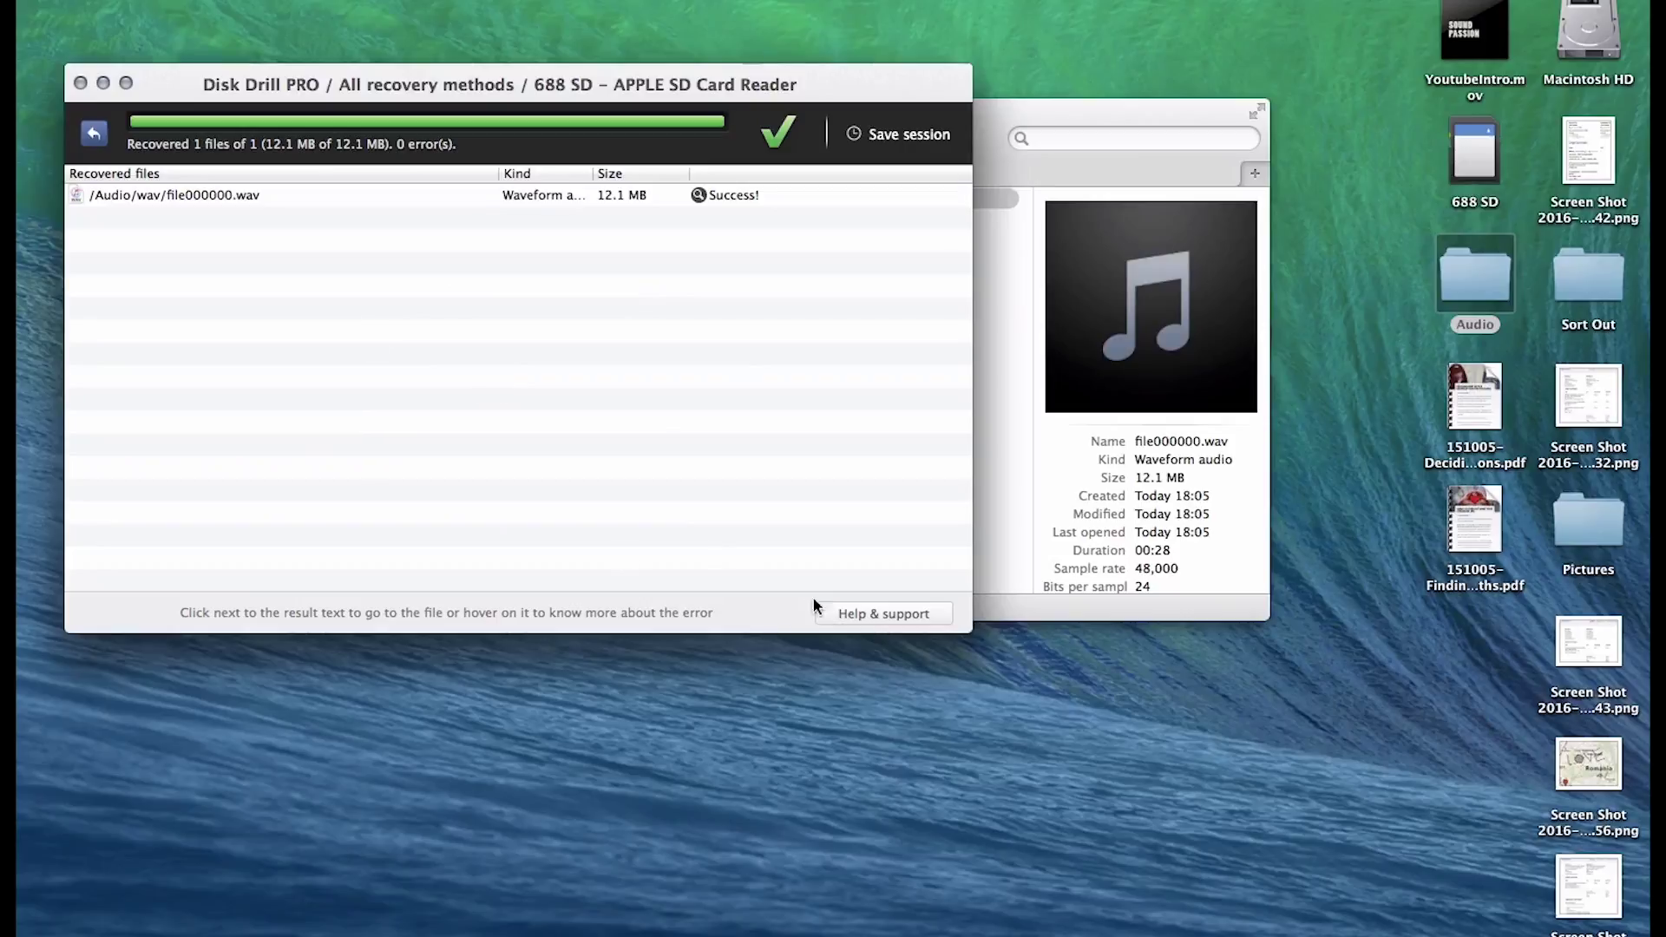
pyautogui.click(80, 84)
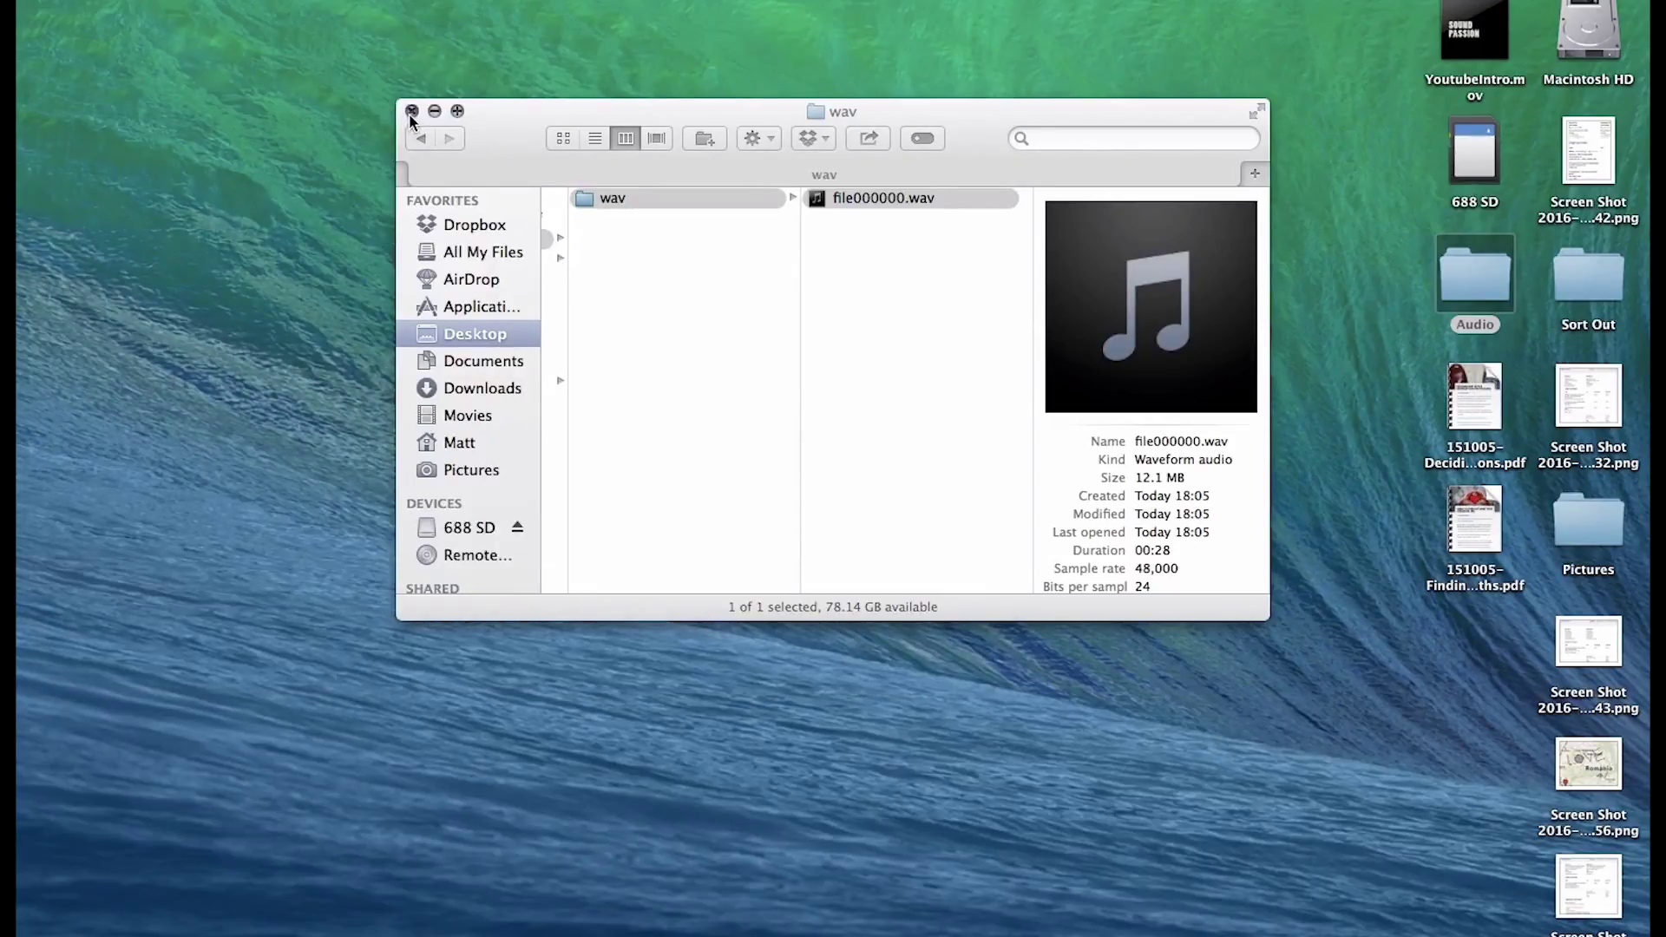